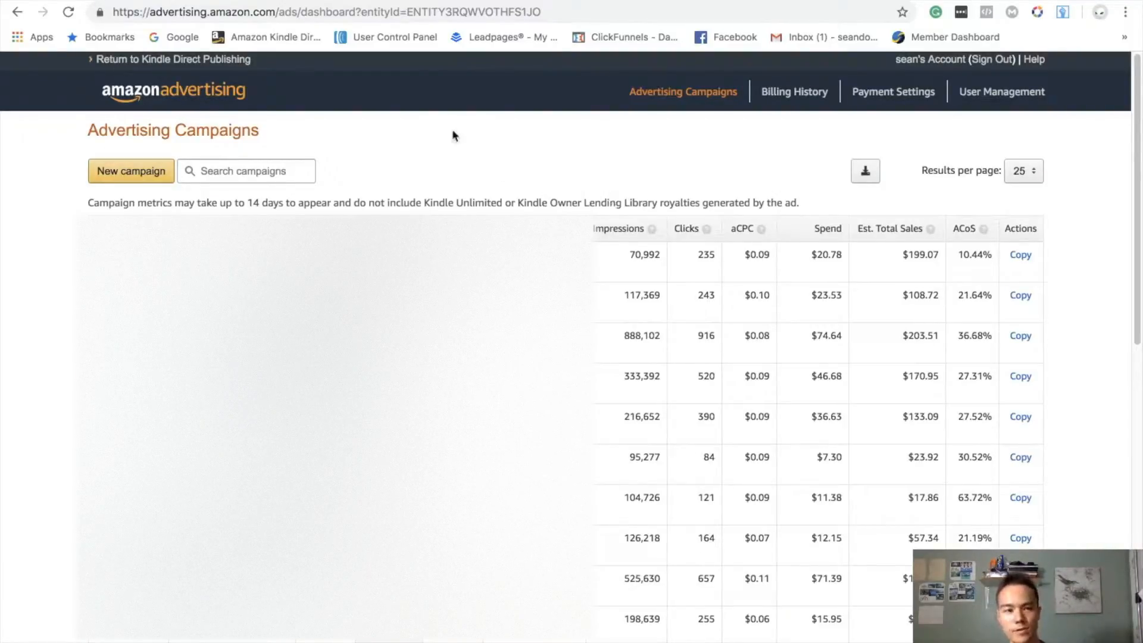
- Start creating a new advertising campaign
click(261, 12)
click(277, 12)
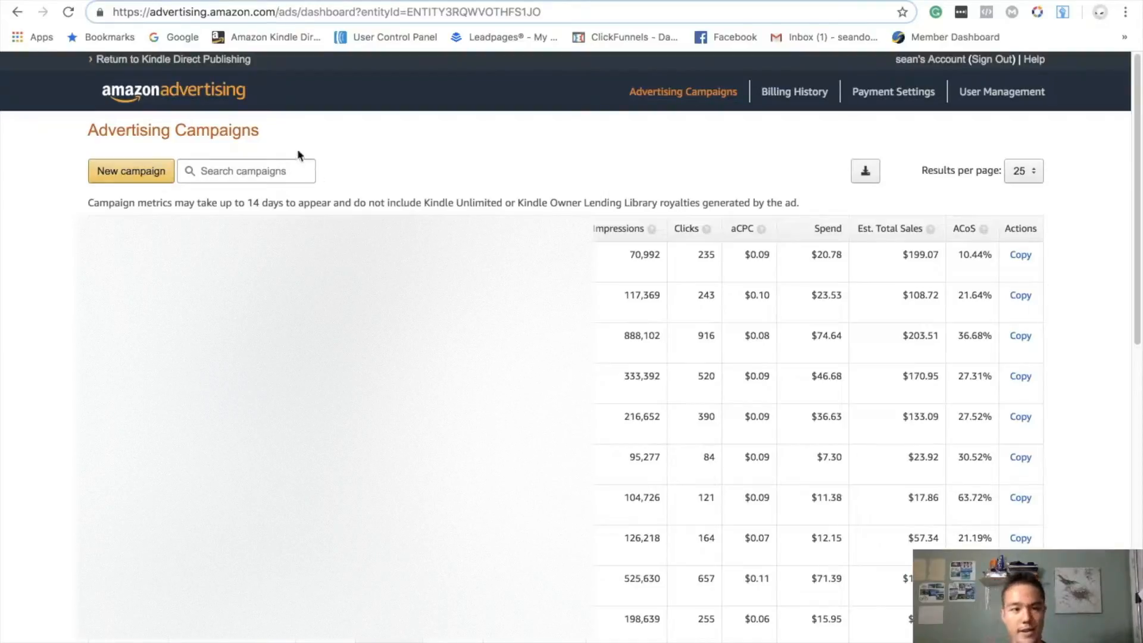
click(149, 176)
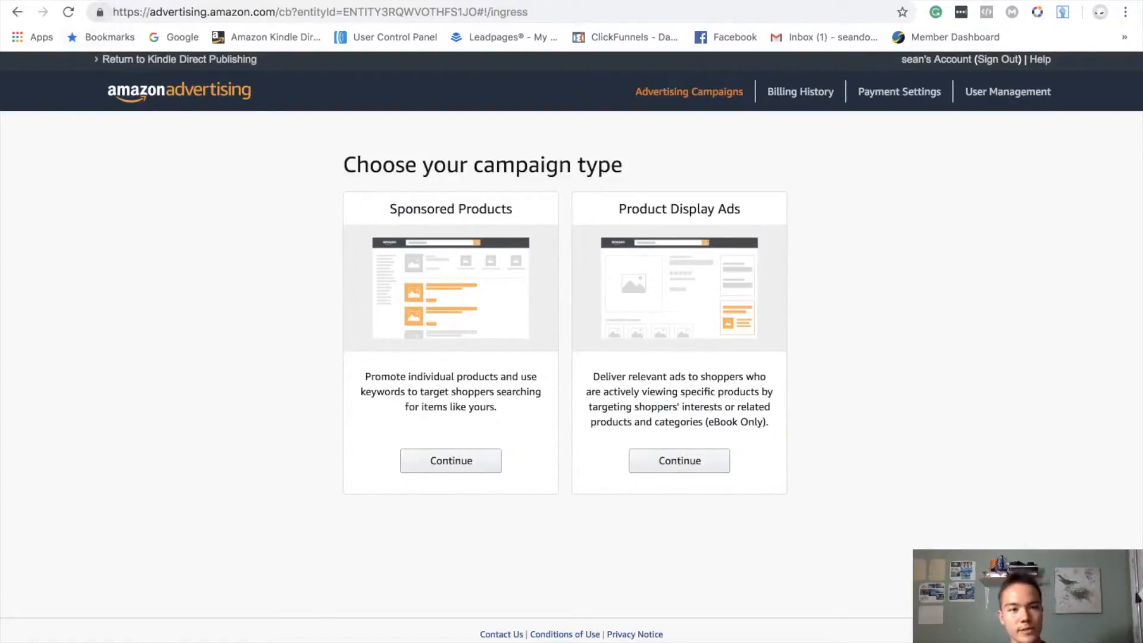
- Switch to the Amazon Kindle Store results for "ketogenic diet" and examine where sponsored book listings appear
click(105, 1)
scroll(497, 351, down, 1)
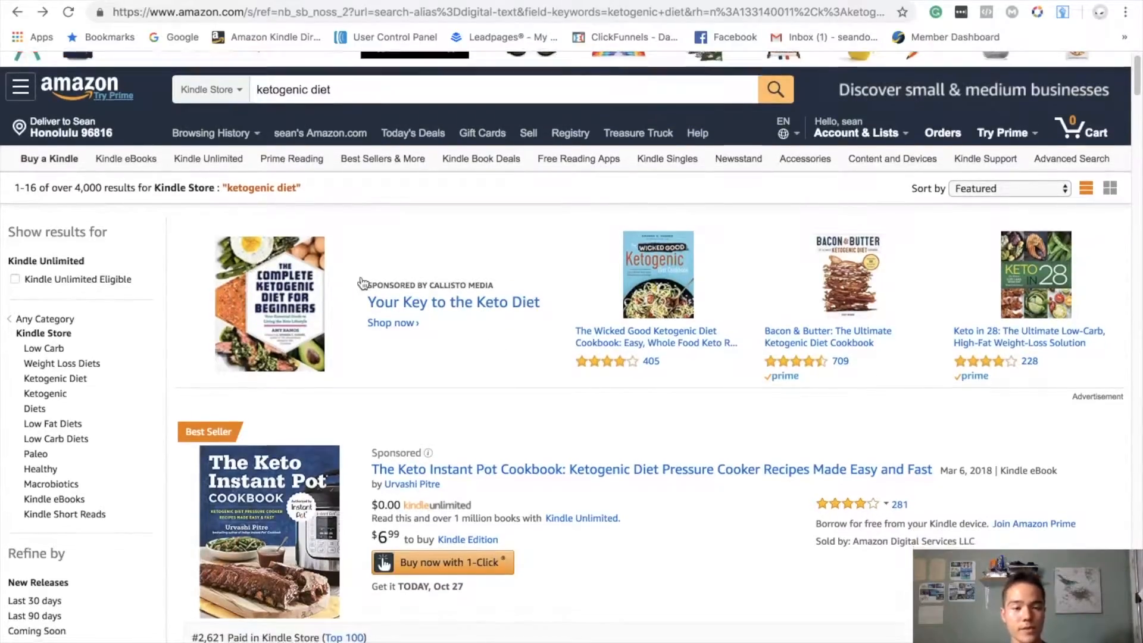
scroll(334, 279, down, 3)
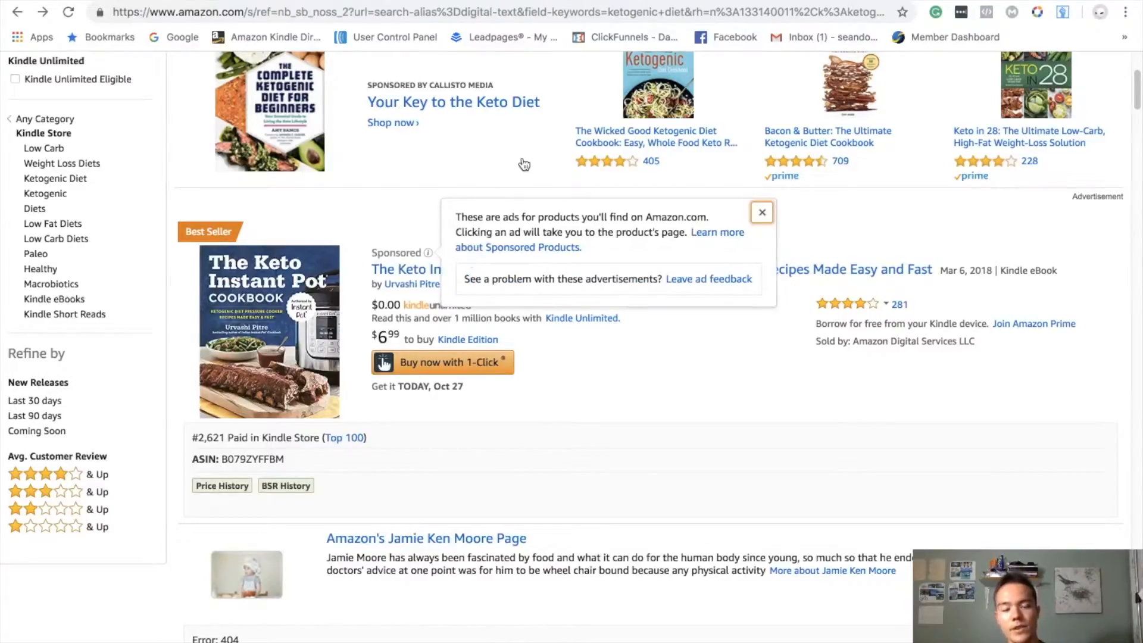
scroll(437, 172, down, 7)
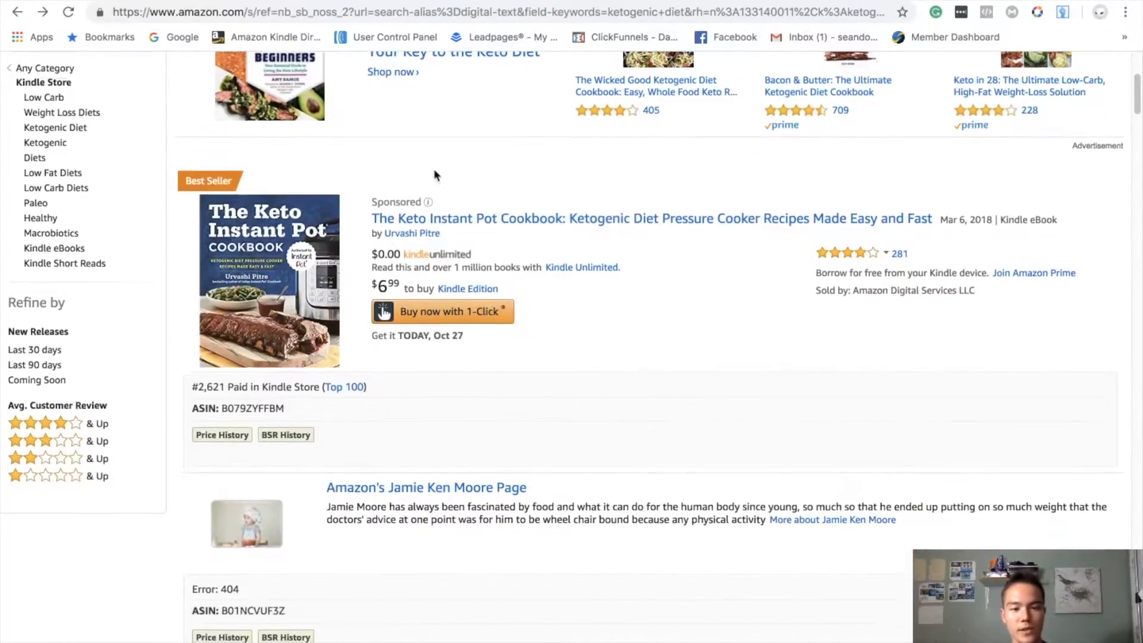
scroll(434, 174, down, 2)
scroll(434, 174, up, 4)
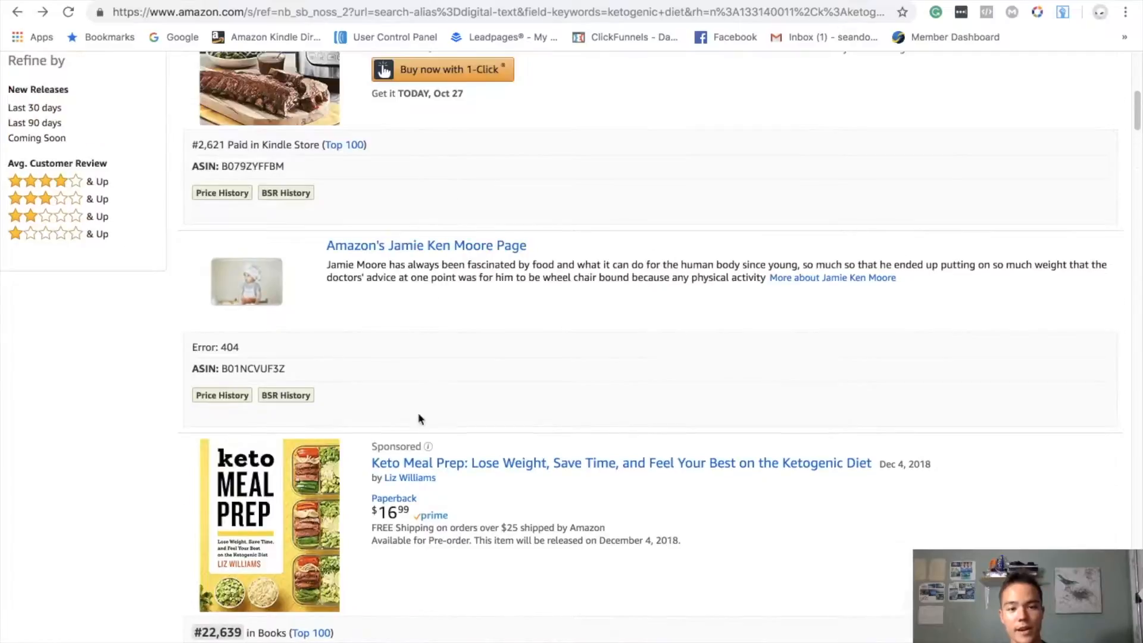
scroll(426, 440, up, 8)
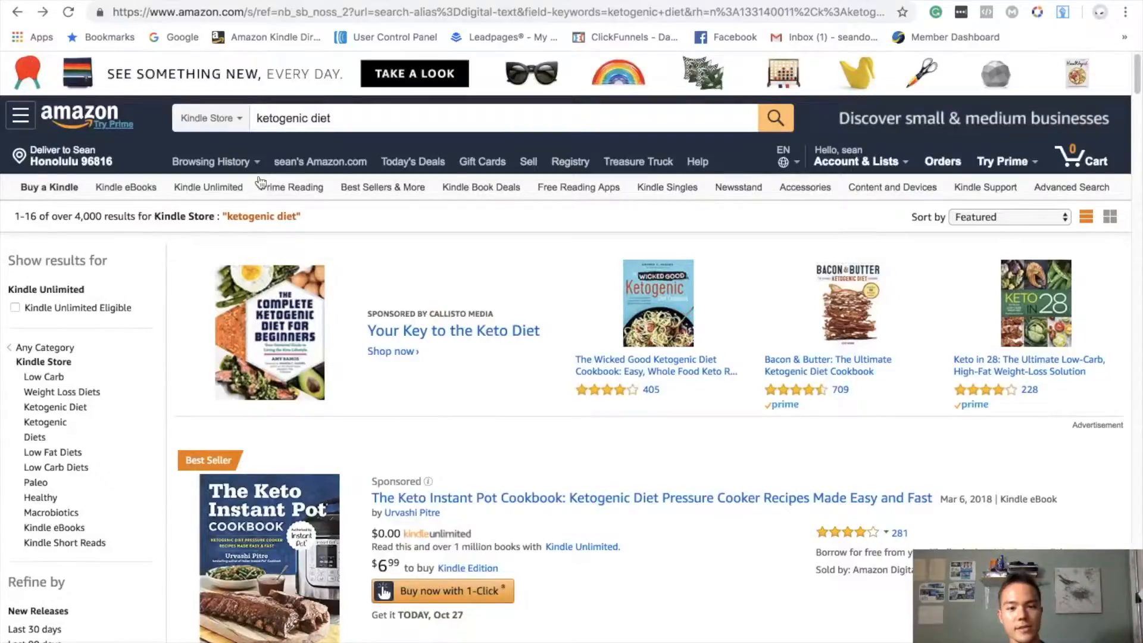
scroll(504, 341, down, 2)
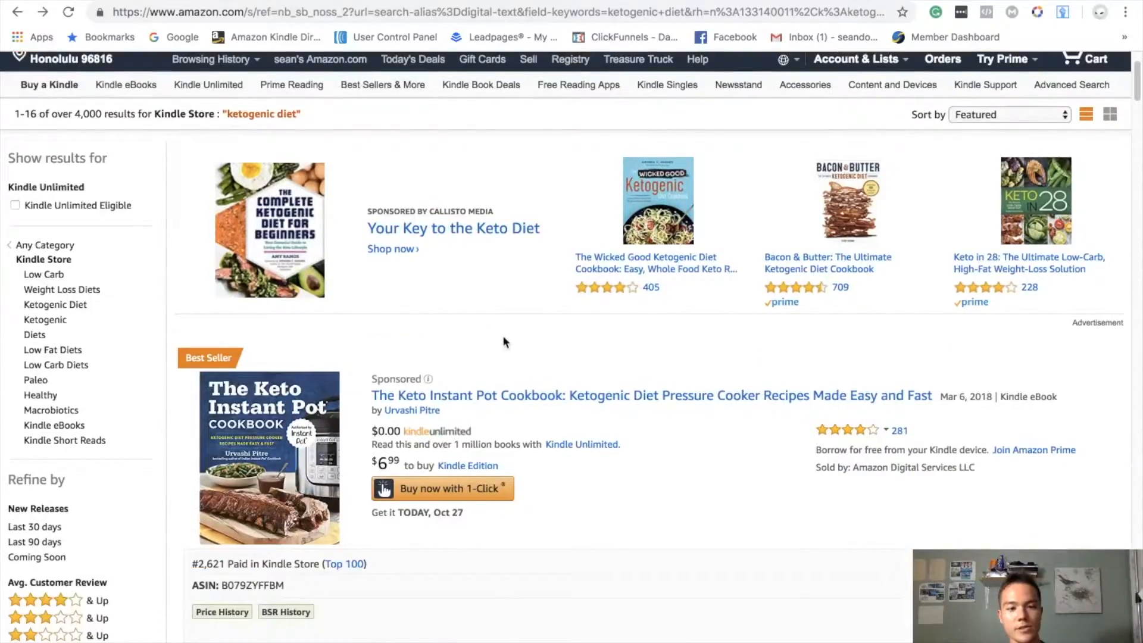
- View the sponsored related products on The Keto Instant Pot Cookbook's product page, and return to the search results
click(521, 403)
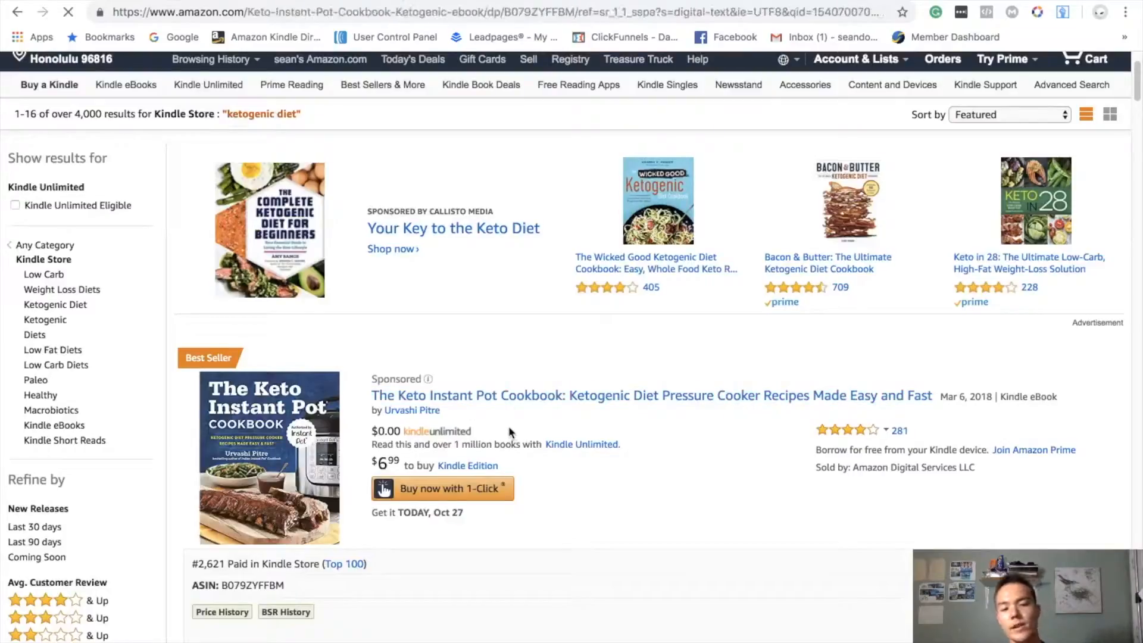
scroll(500, 426, down, 15)
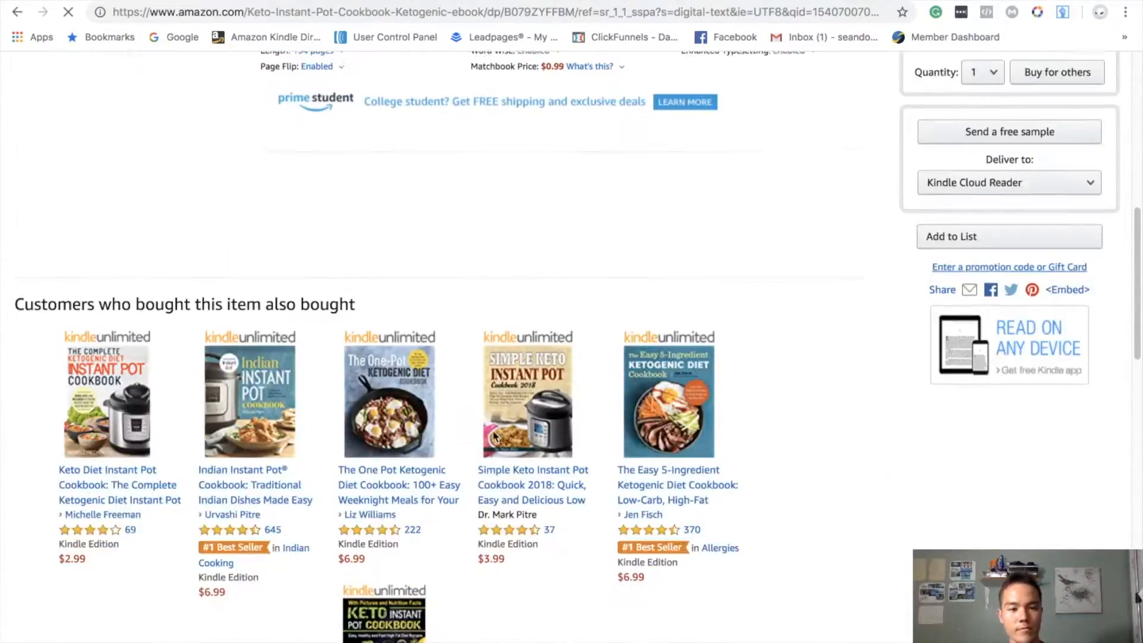
scroll(495, 416, down, 5)
scroll(319, 315, down, 4)
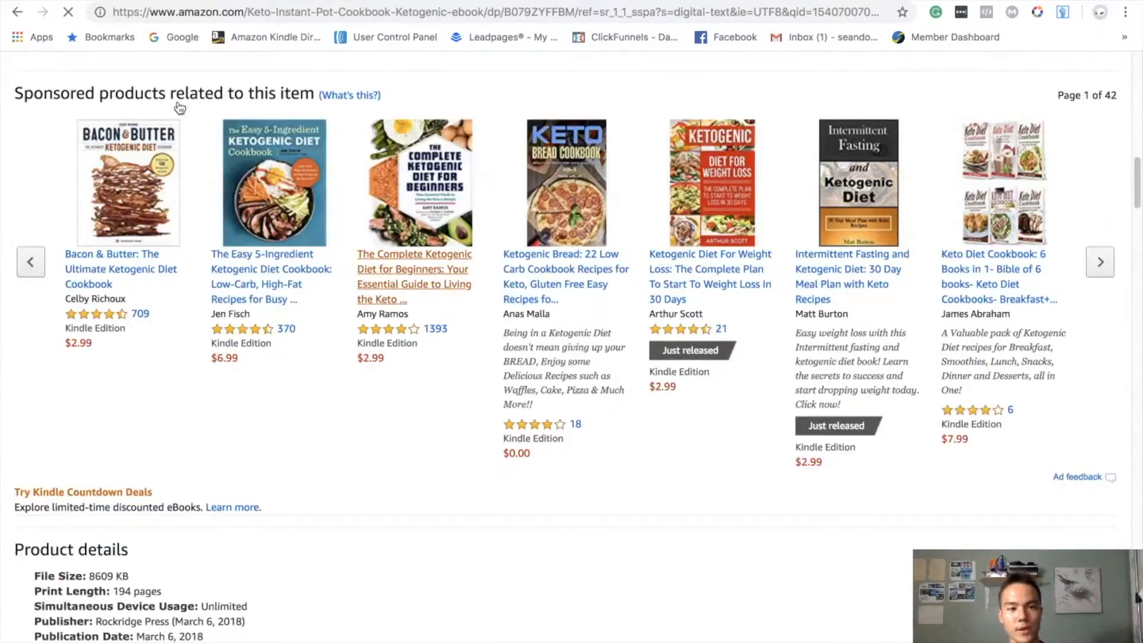
click(448, 275)
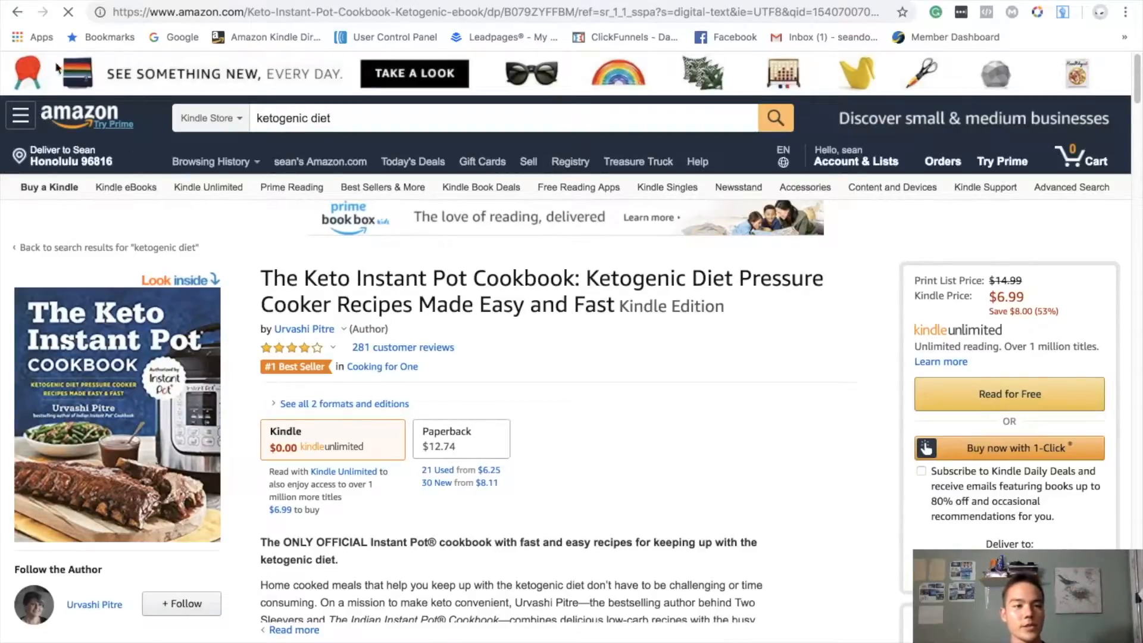
click(15, 20)
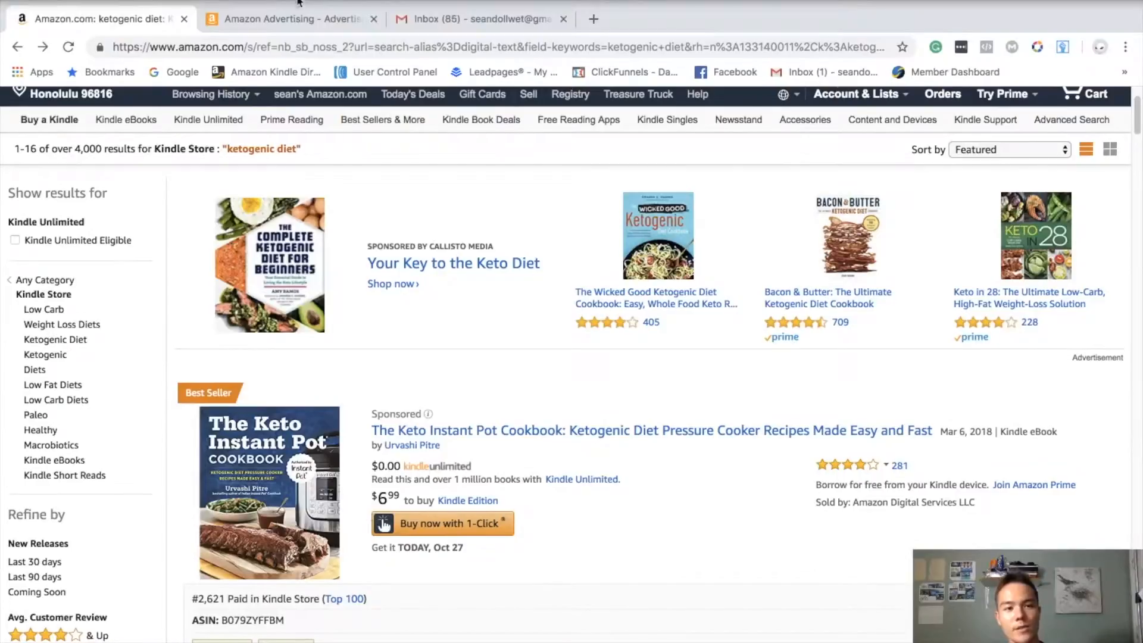
- Switch back to Amazon Advertising, start a Sponsored Products campaign, and name it "ketogenic diet 10/27"
click(286, 20)
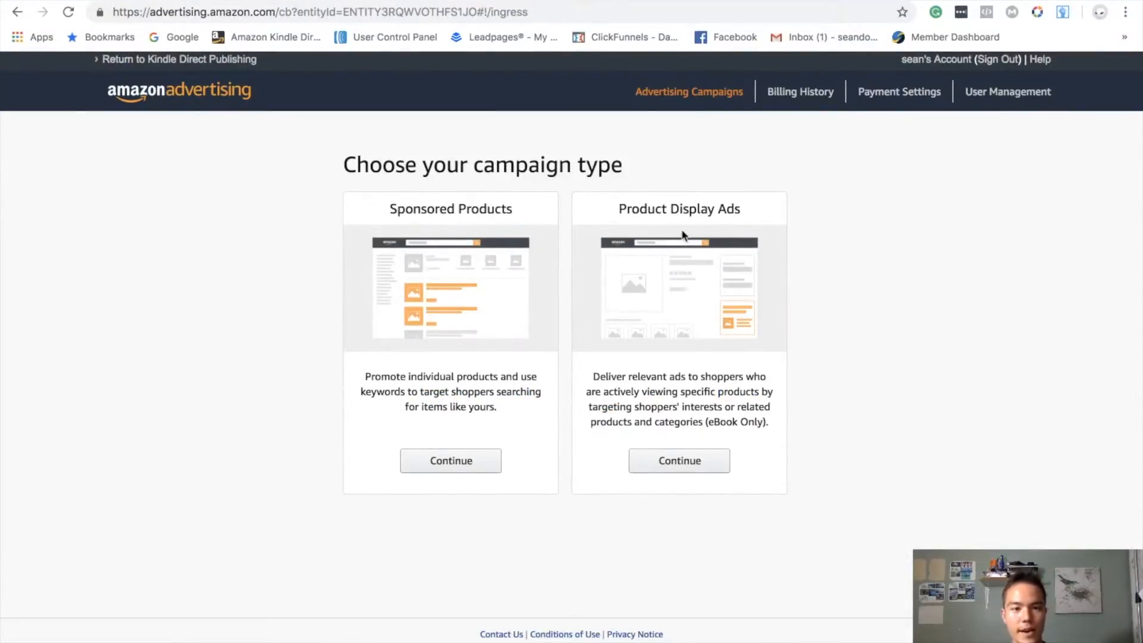
click(438, 469)
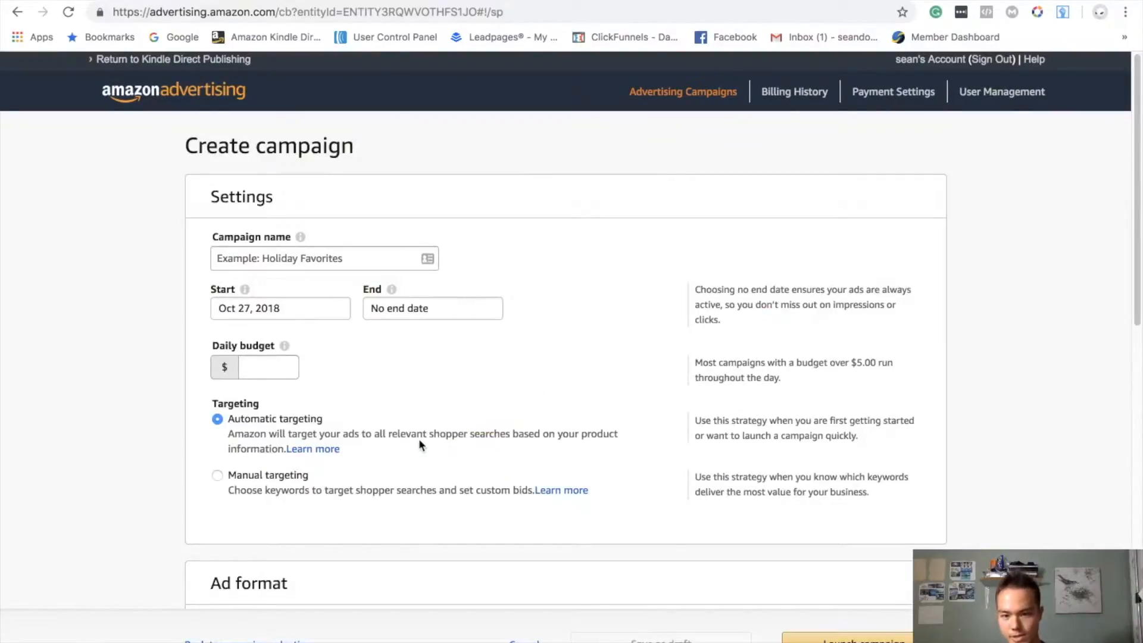
click(293, 265)
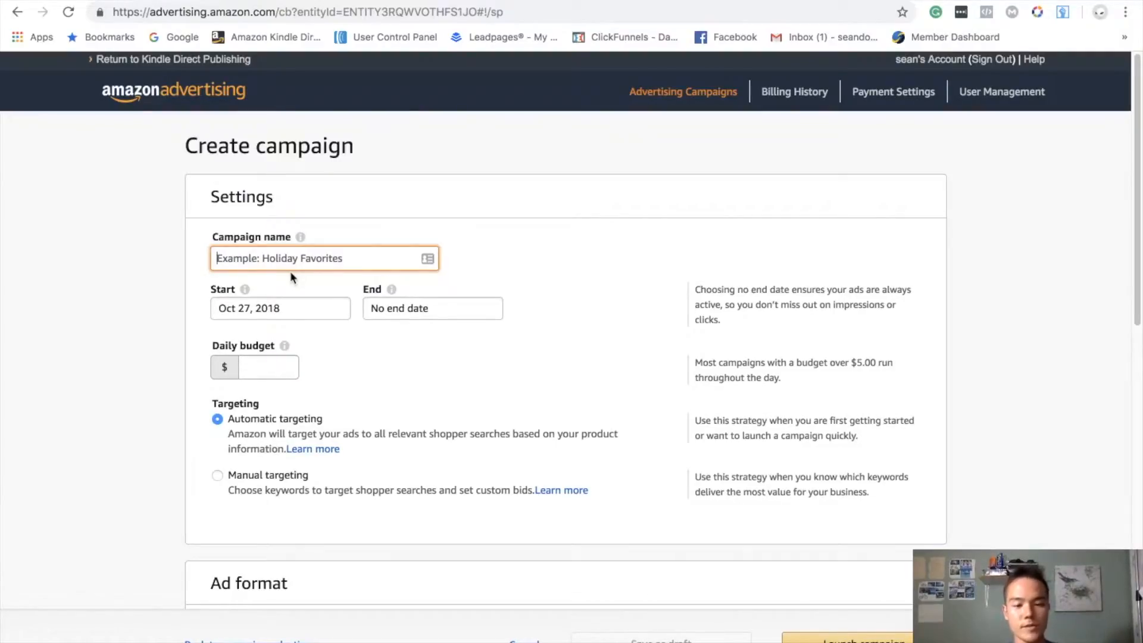
text(ketogenic diet )
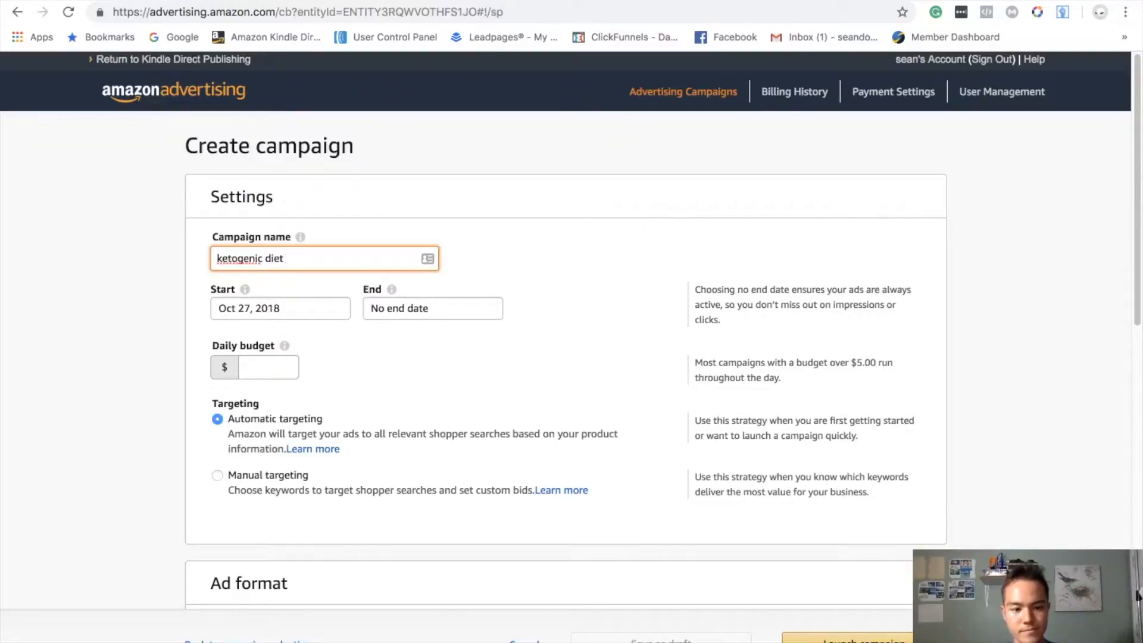
text(10/)
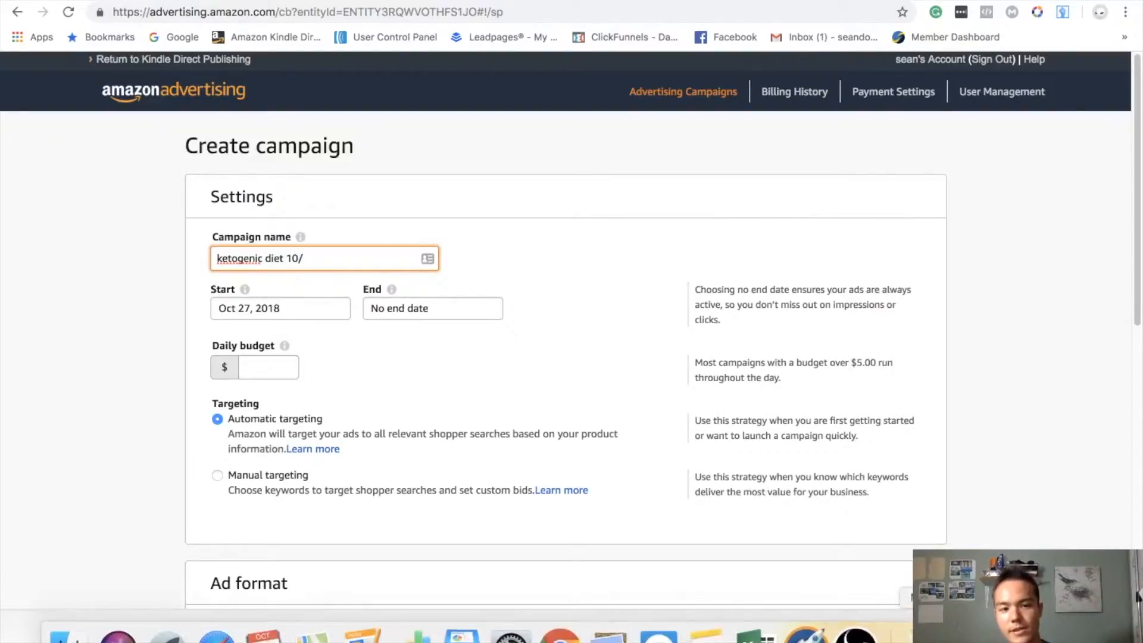
text(27)
- Set the campaign's daily budget to $5.00
click(261, 372)
text(5)
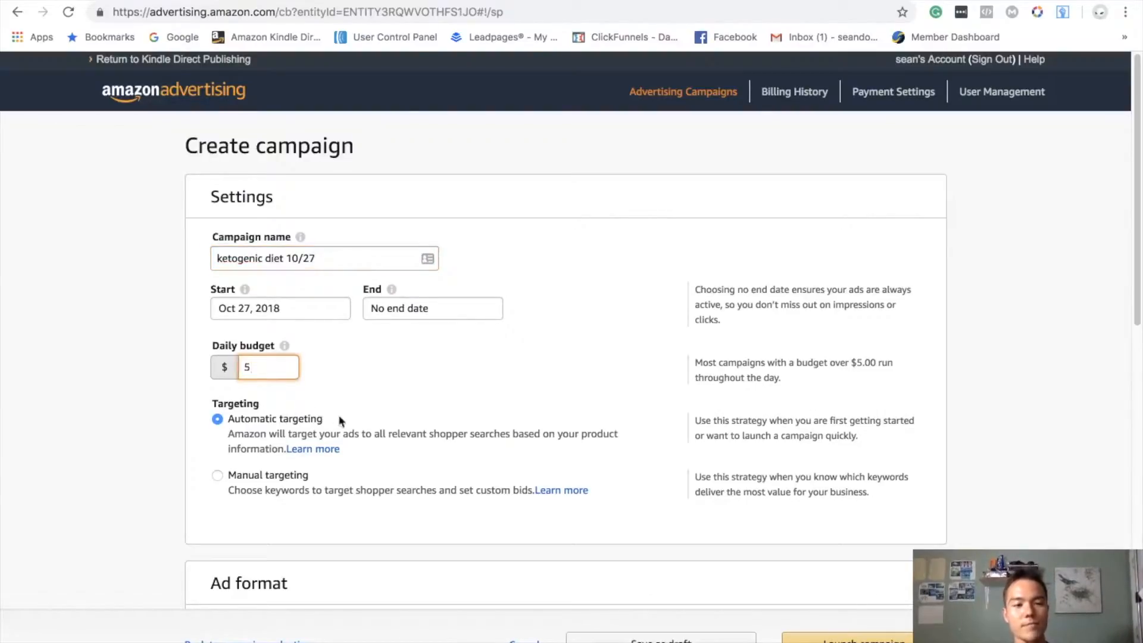
click(352, 386)
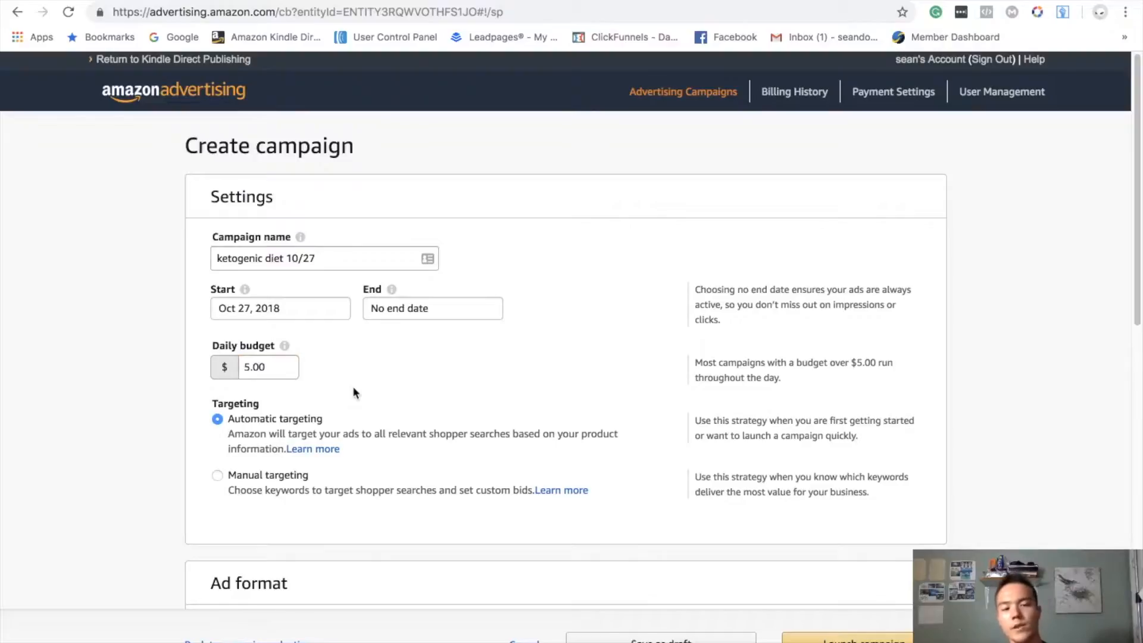
- Select manual targeting for the campaign instead of automatic targeting
scroll(278, 264, down, 3)
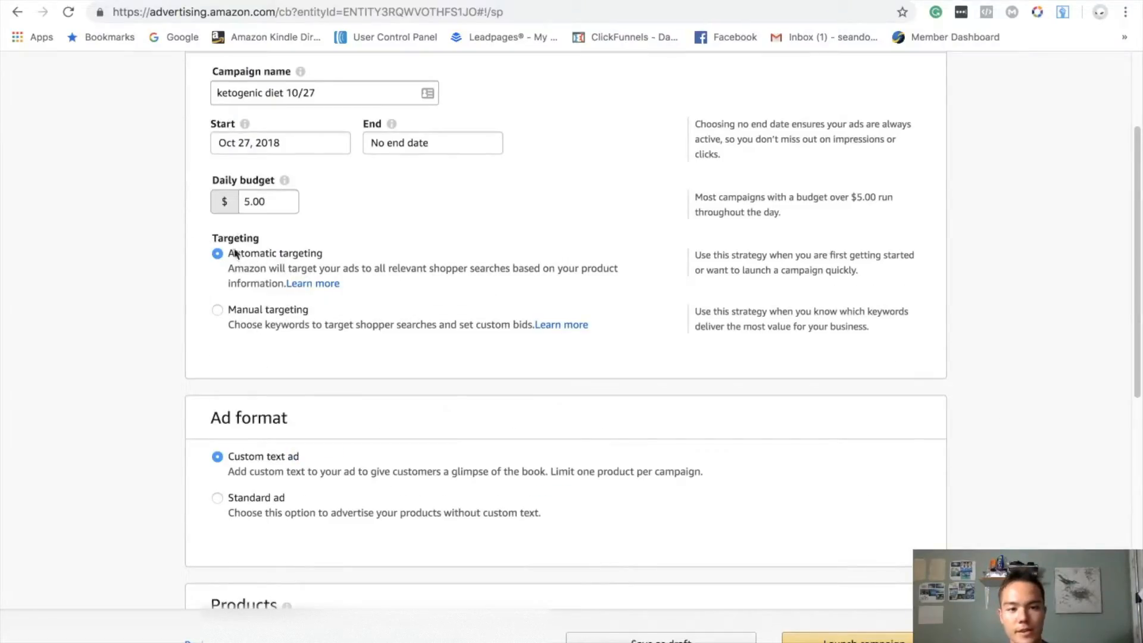
scroll(265, 314, down, 2)
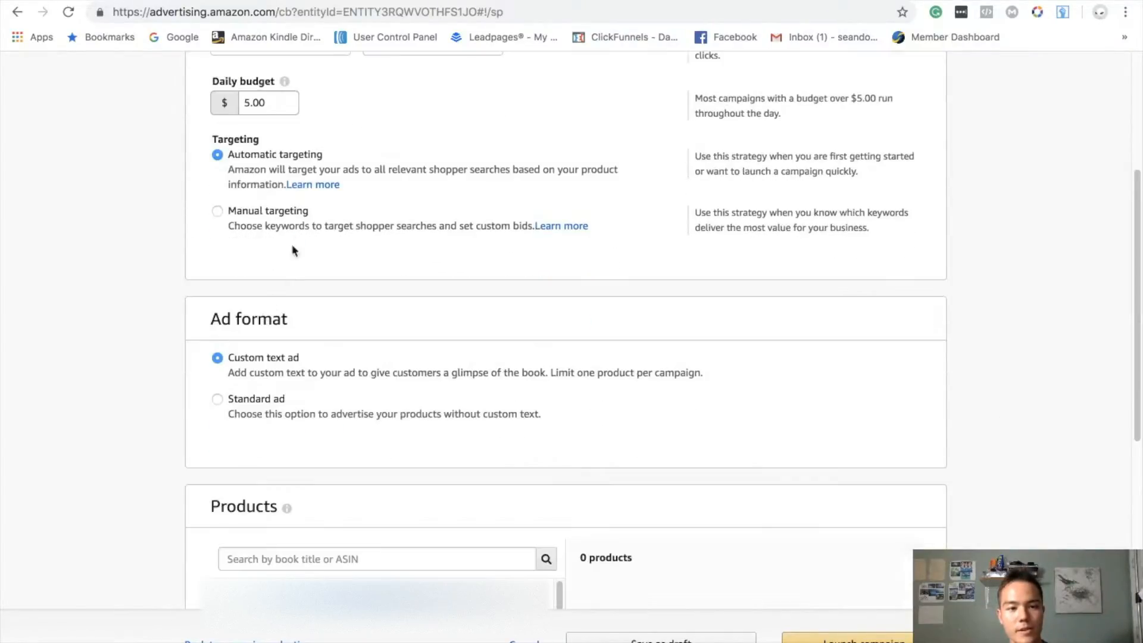
click(239, 228)
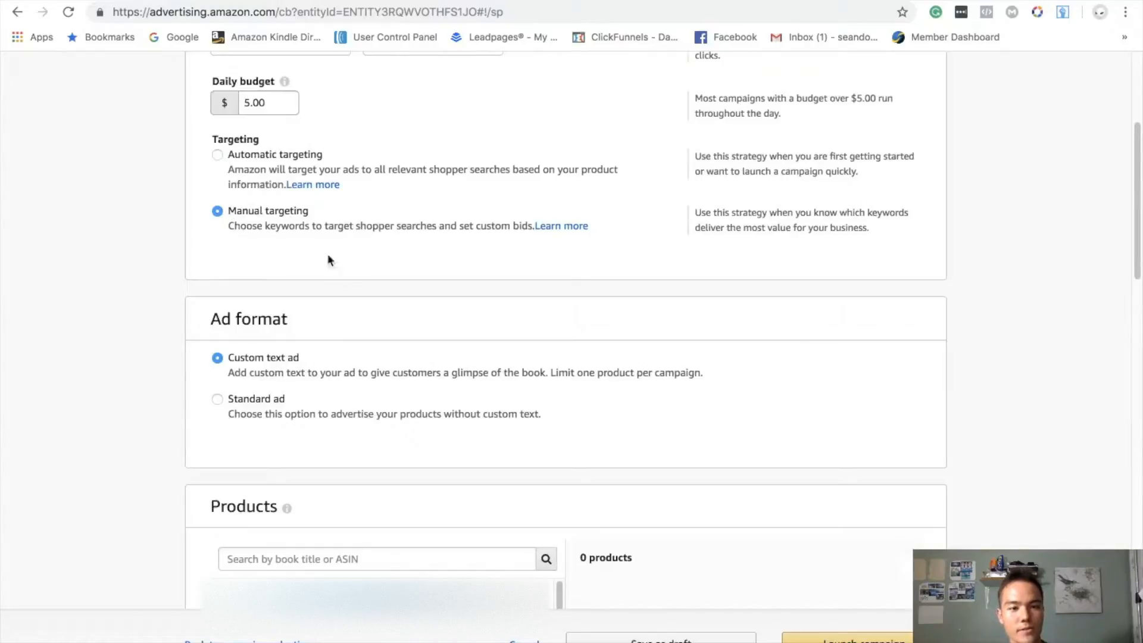
drag(236, 232, 306, 227)
click(298, 240)
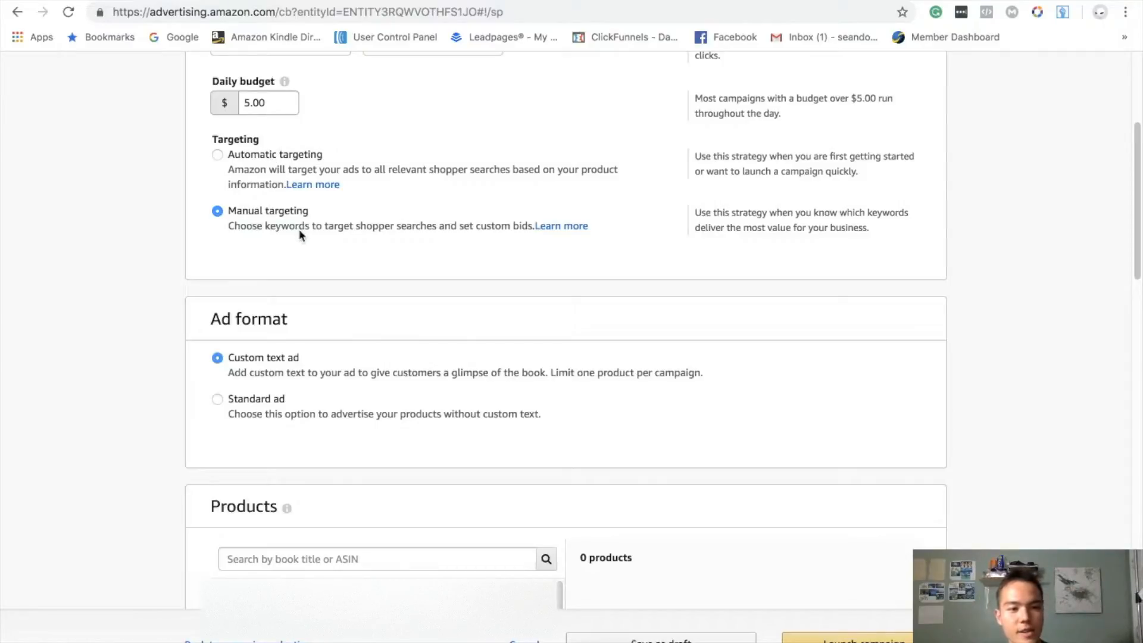
- Check the sponsored listings in the Amazon search results and choose the Standard ad format for the campaign
scroll(273, 196, down, 3)
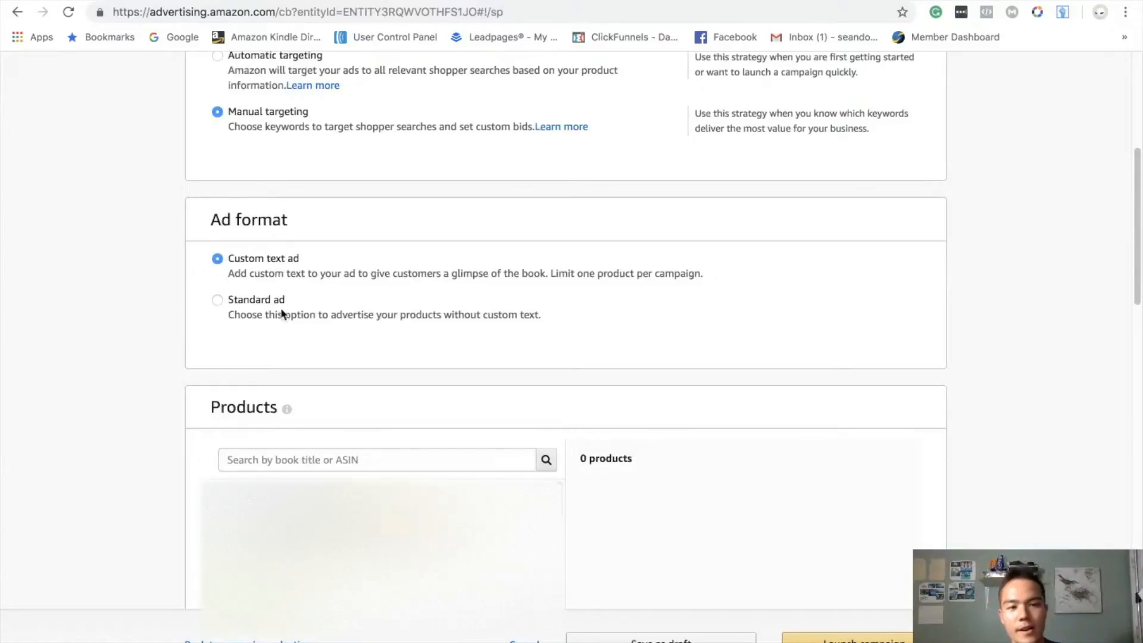
scroll(283, 316, down, 3)
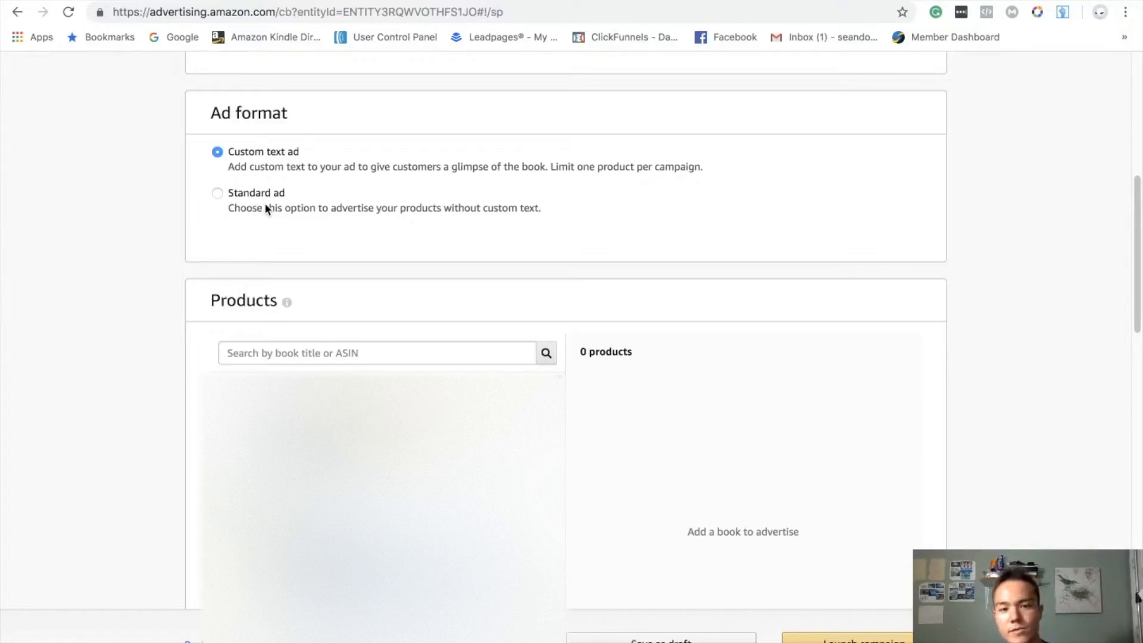
click(98, 1)
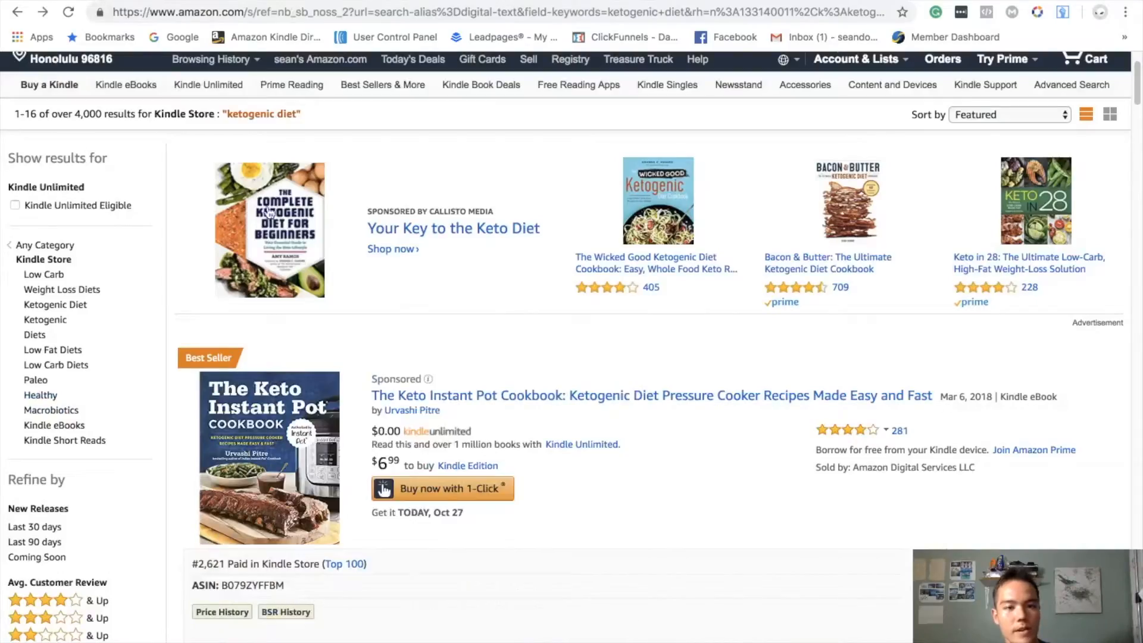
scroll(720, 390, down, 5)
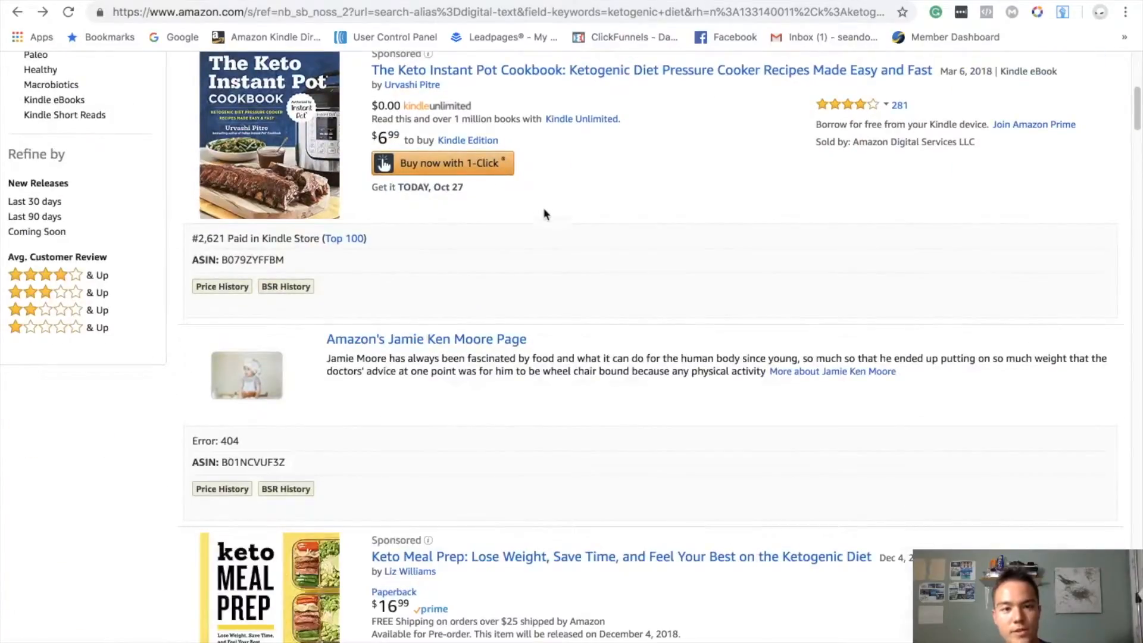
scroll(543, 212, up, 2)
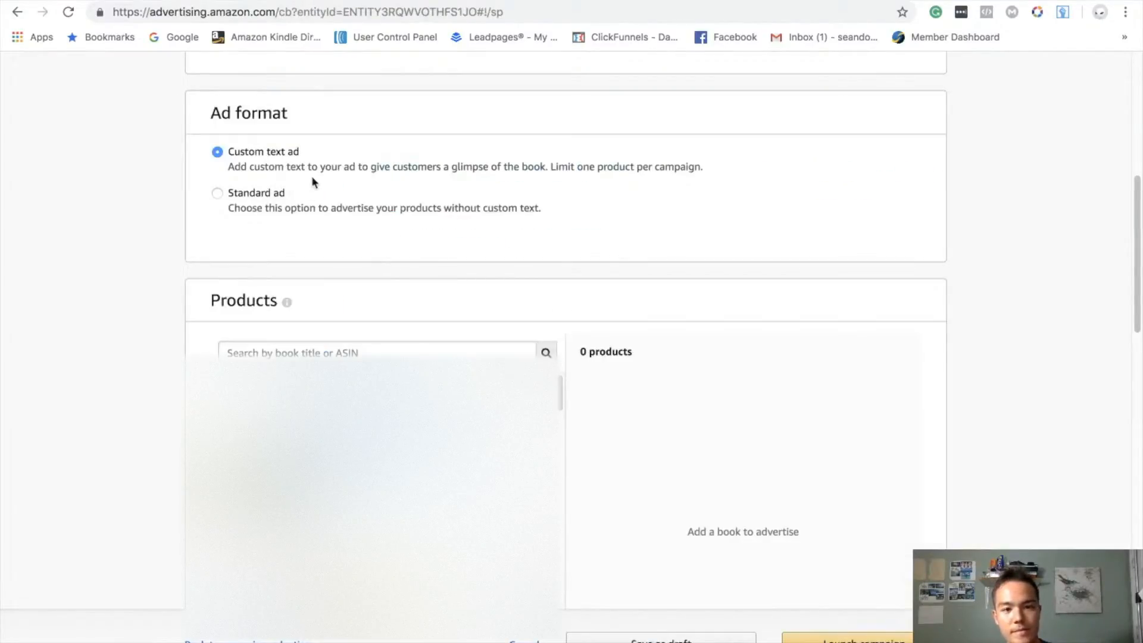
click(272, 210)
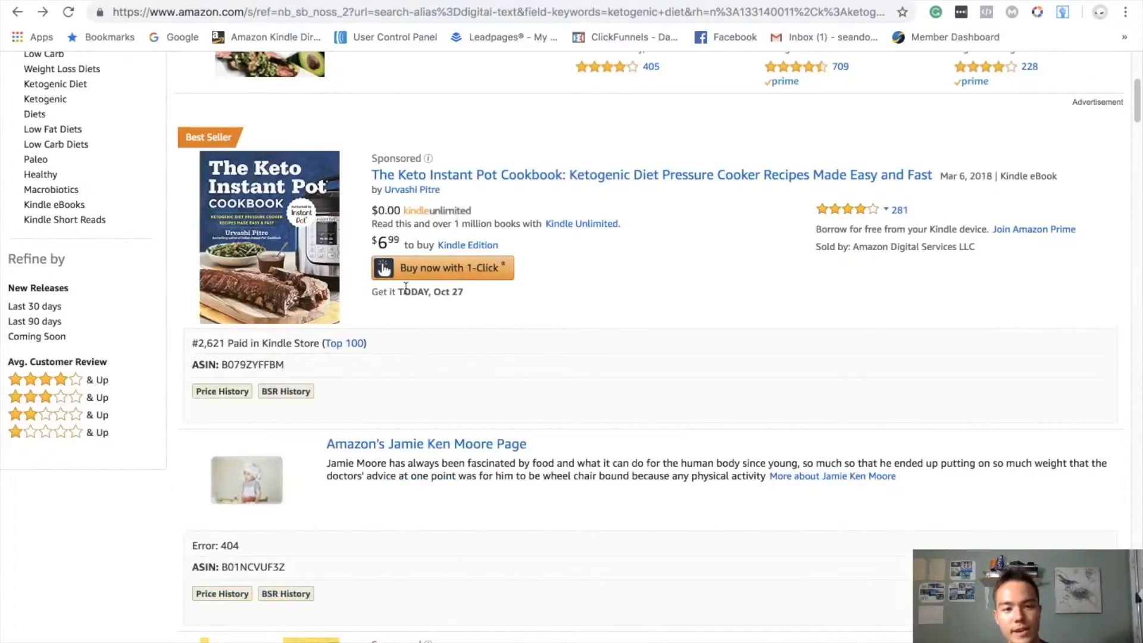
- Browse the "ketogenic diet" Kindle Store results, comparing the sponsored listings with and without custom ad text
scroll(470, 284, down, 10)
scroll(470, 287, down, 20)
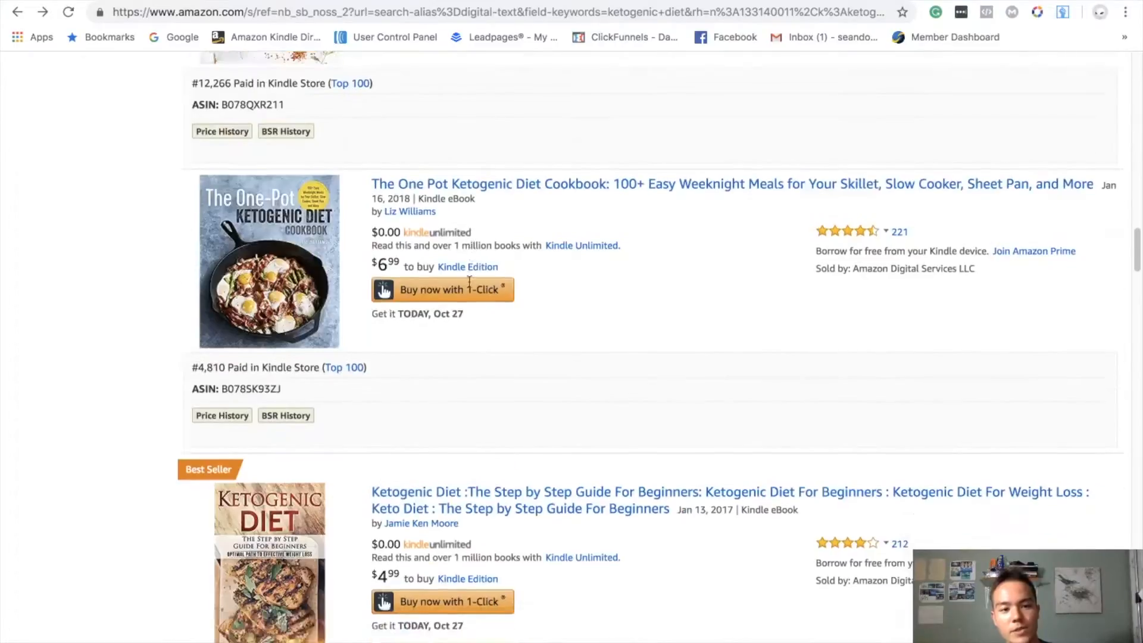
scroll(469, 285, down, 2)
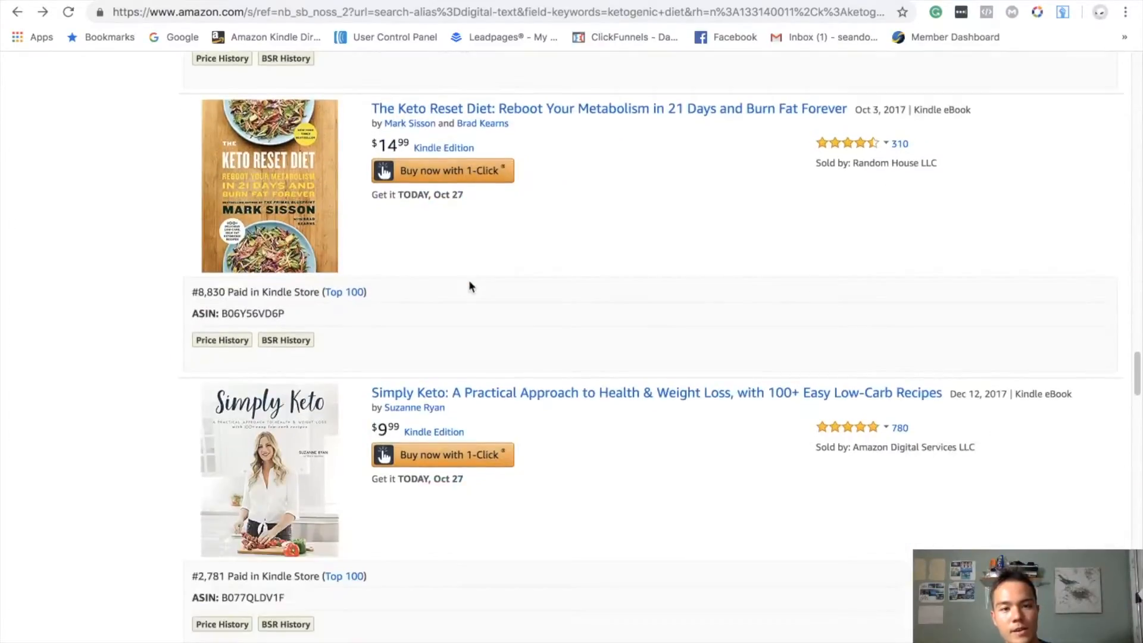
scroll(469, 286, up, 5)
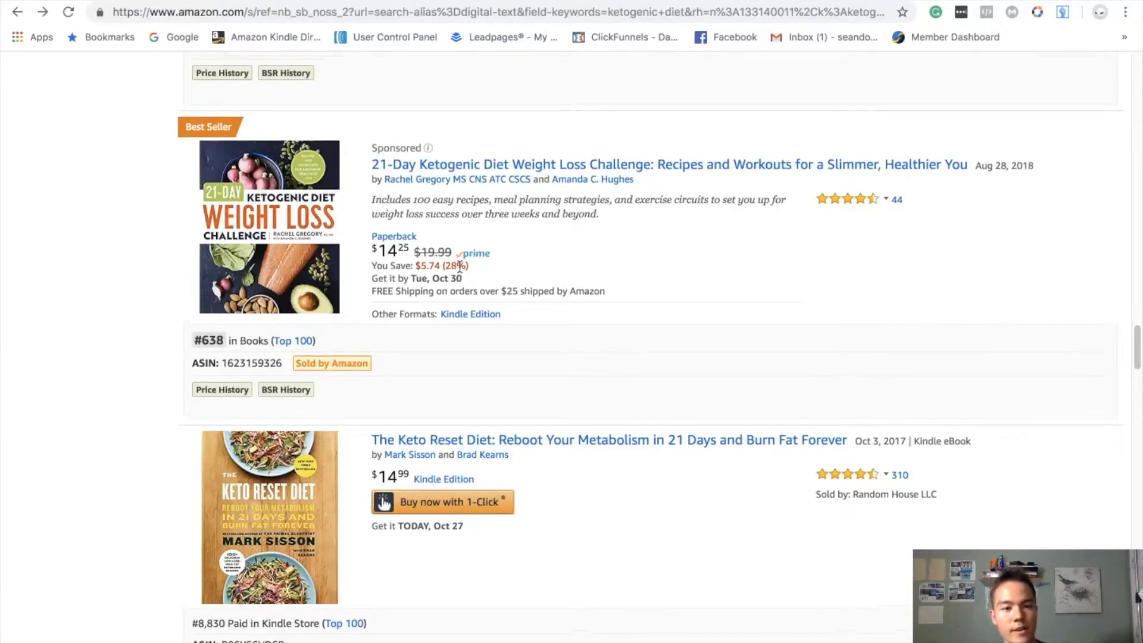
scroll(459, 272, down, 20)
scroll(459, 260, up, 20)
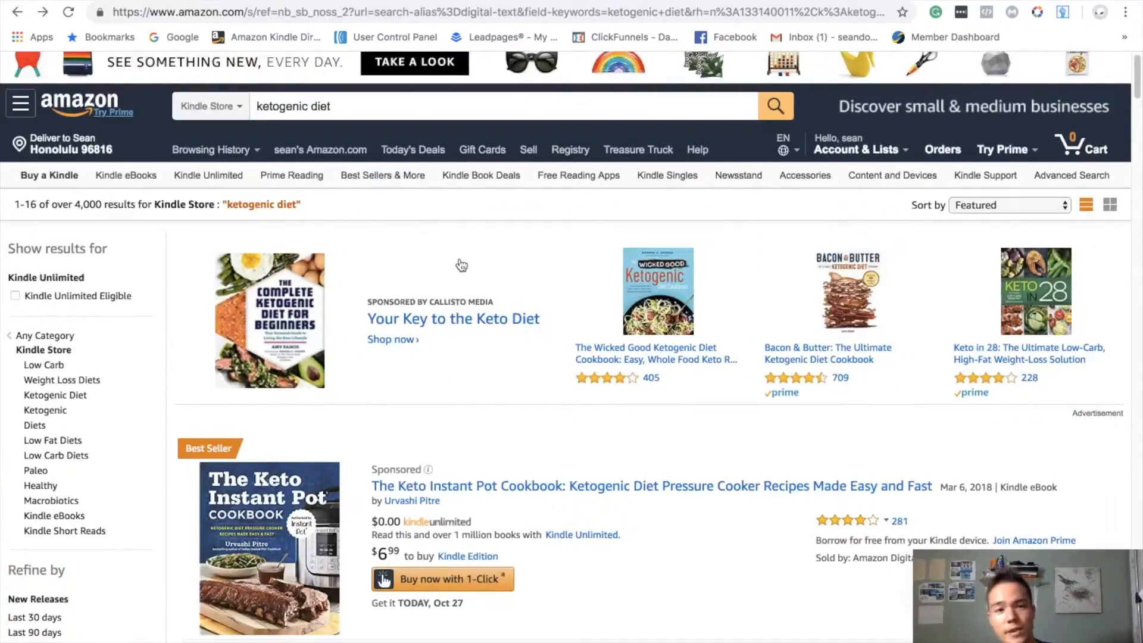
scroll(474, 304, down, 2)
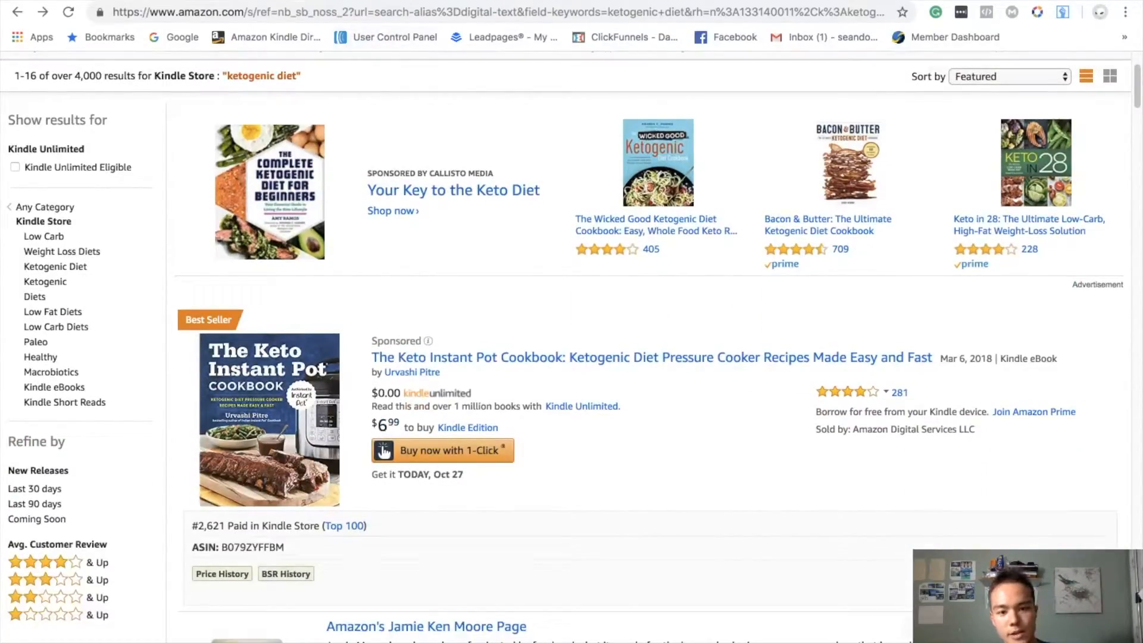
- Return to the campaign setup, search the products for "ketogenic diet", and add the "Ayuno intermitente" Kindle book to advertise
click(293, 1)
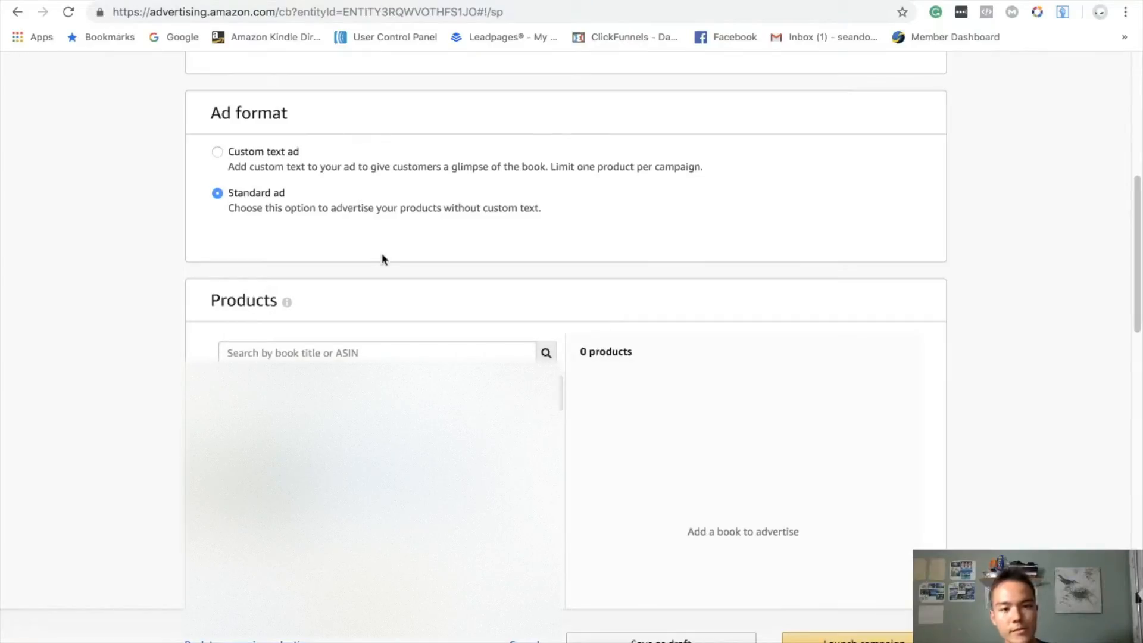
click(356, 354)
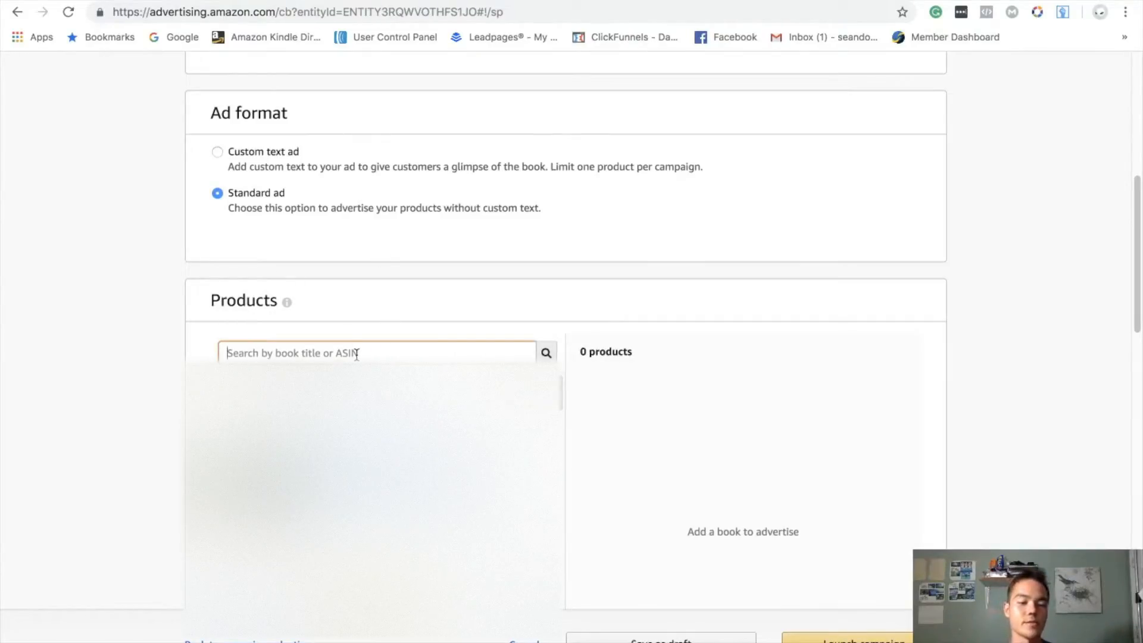
text(ketogenic diet)
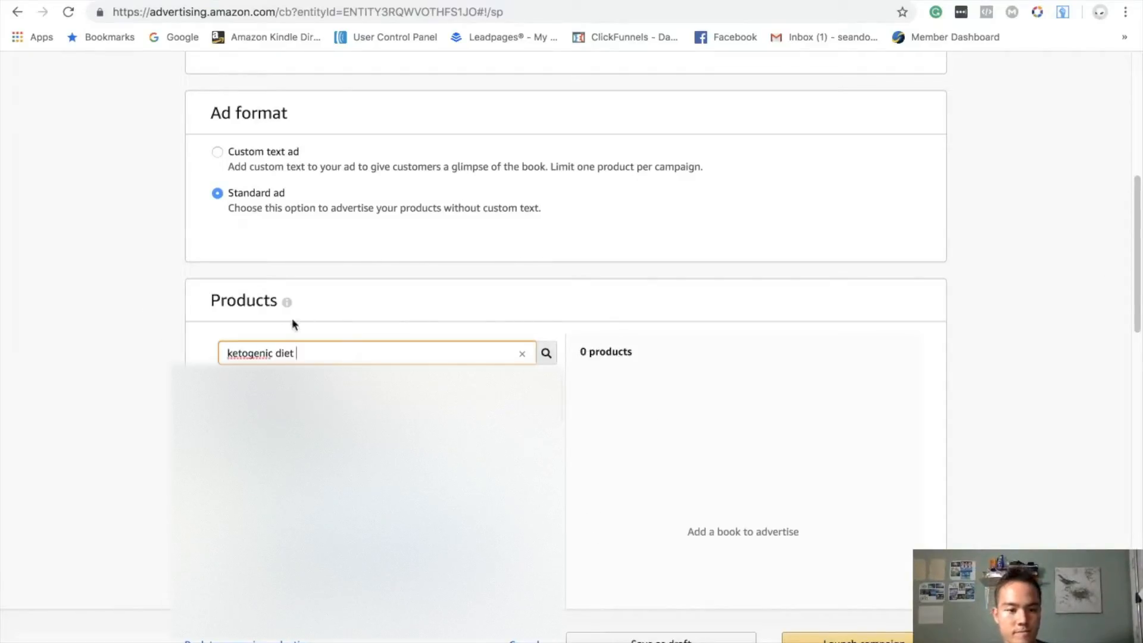
scroll(153, 357, down, 2)
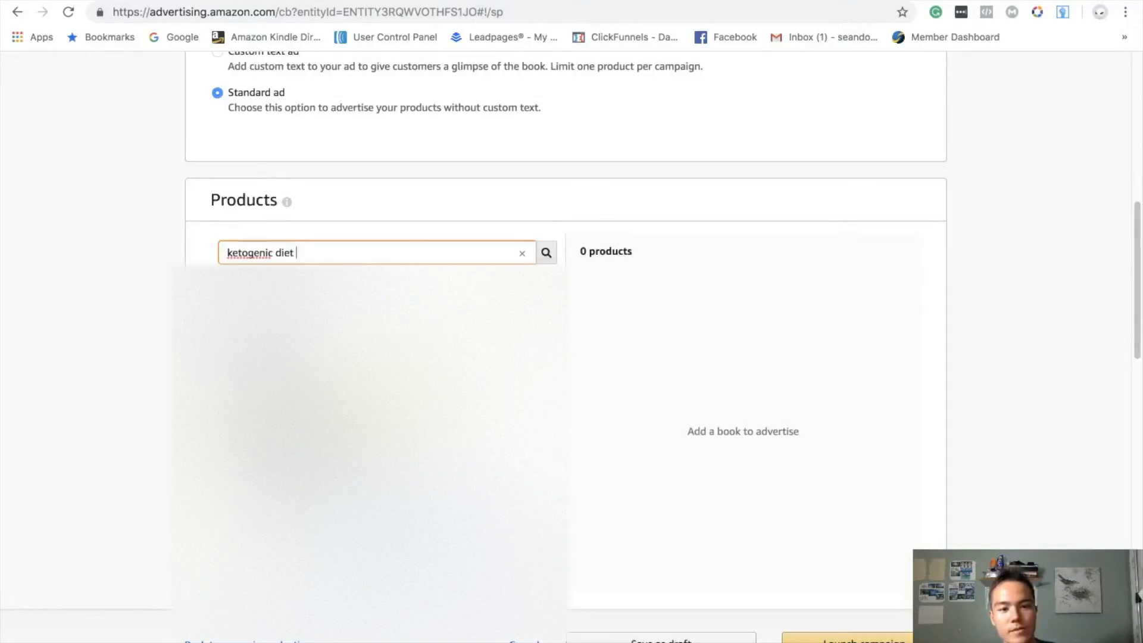
click(532, 333)
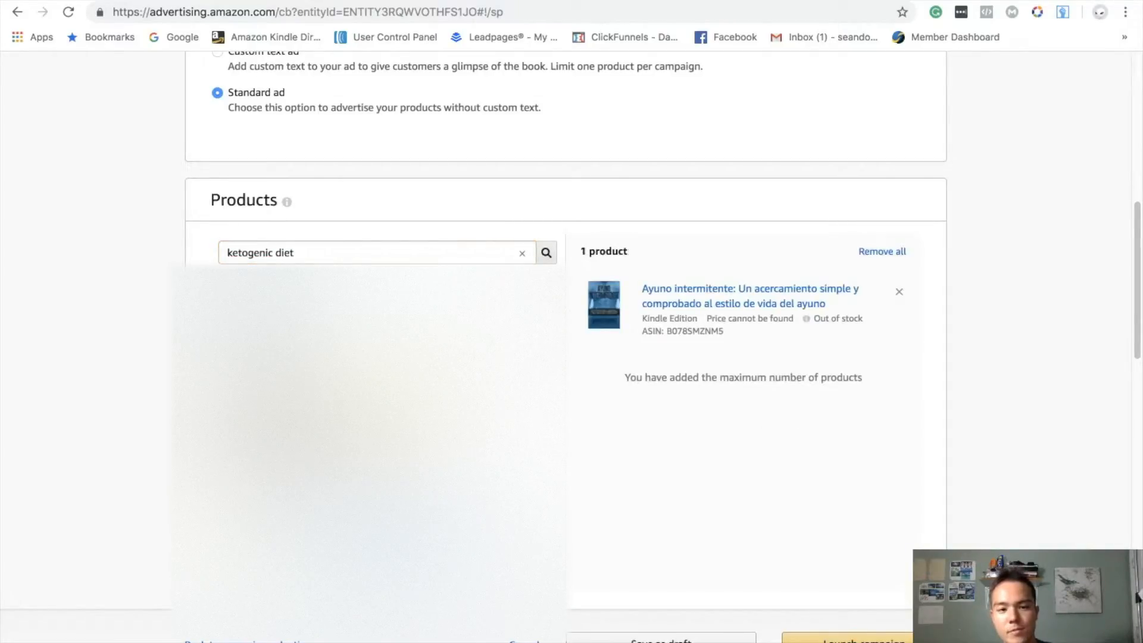
- Set the campaign's default keyword bid to $0.15
scroll(98, 311, down, 8)
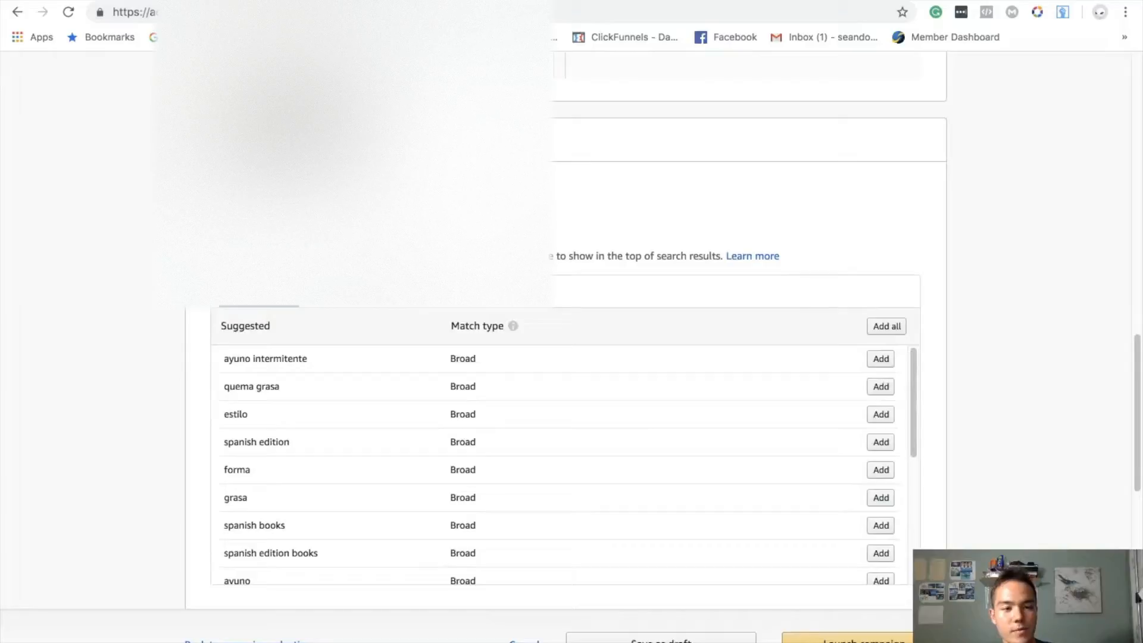
scroll(145, 249, down, 1)
key(BackSpace)
key(BackSpace)
key(BackSpace)
text(.1)
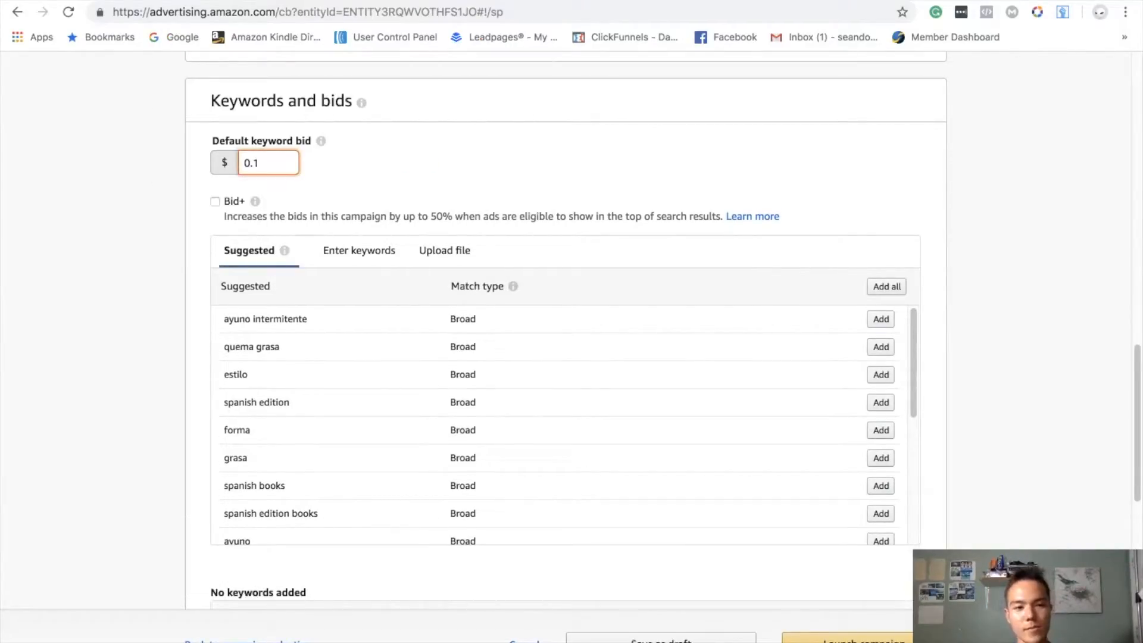
text(5)
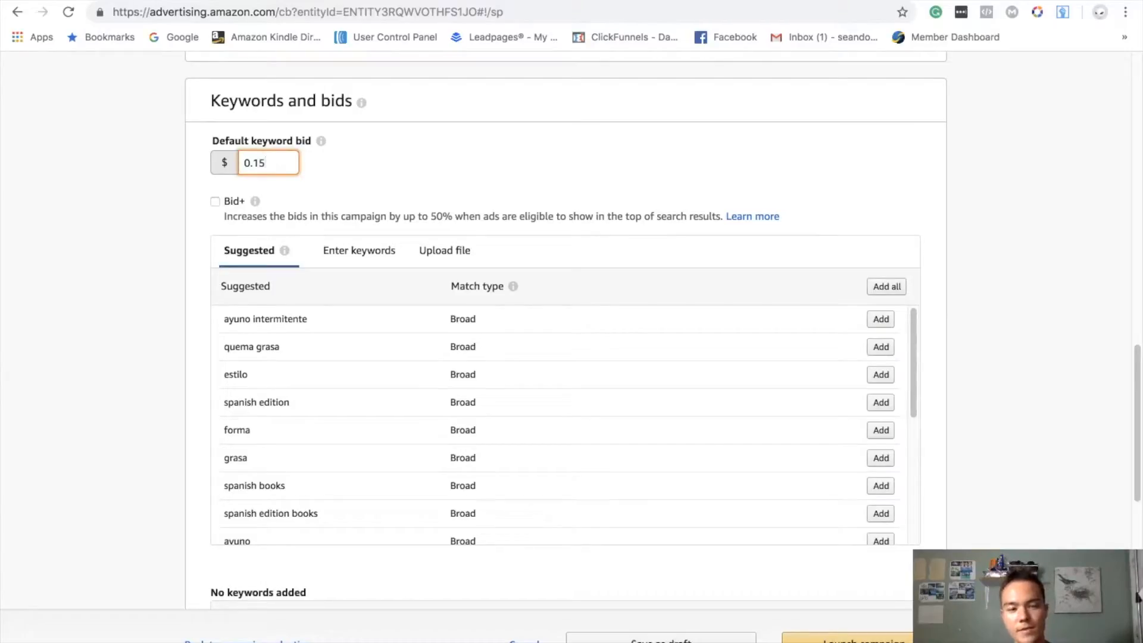
key(BackSpace)
text(5)
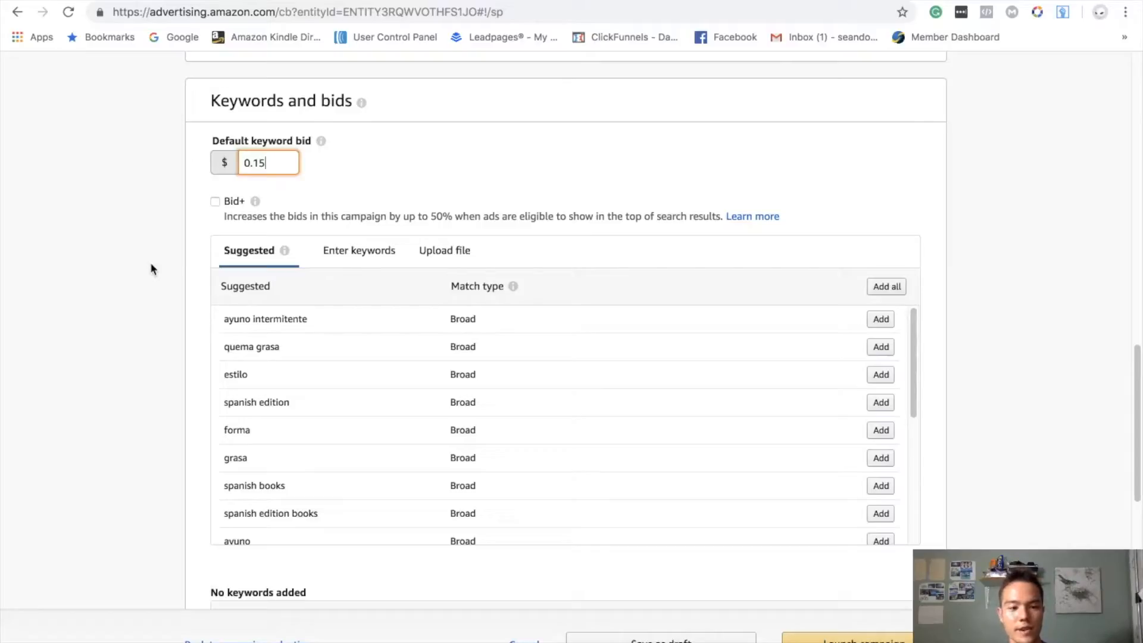
- Open manual keyword entry for the campaign, with the match type on Broad
click(359, 250)
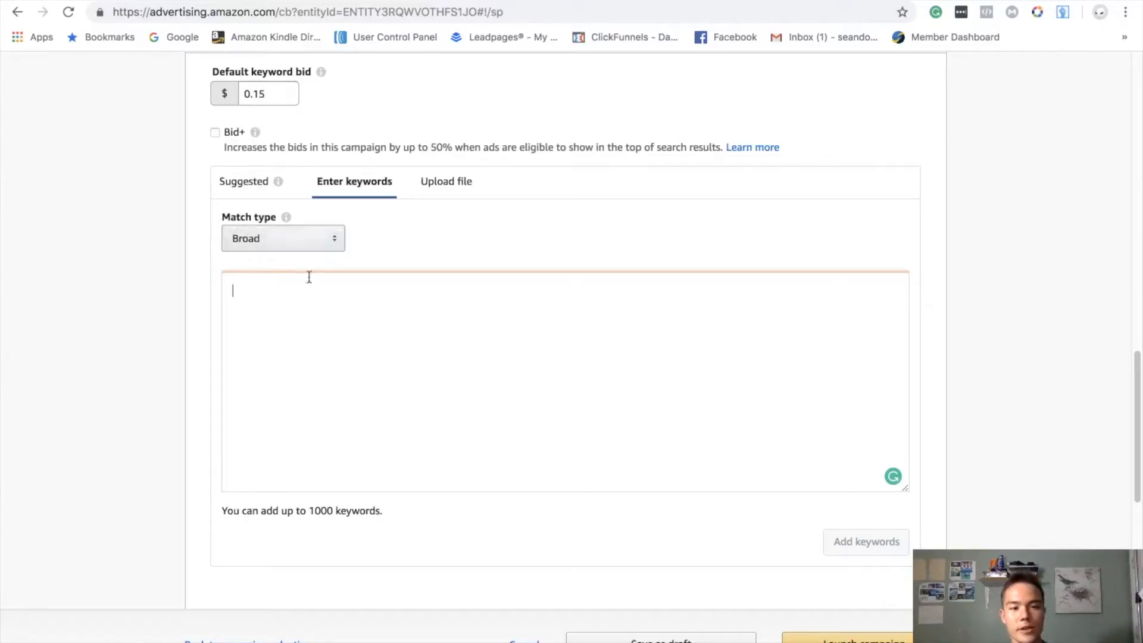
scroll(334, 325, down, 1)
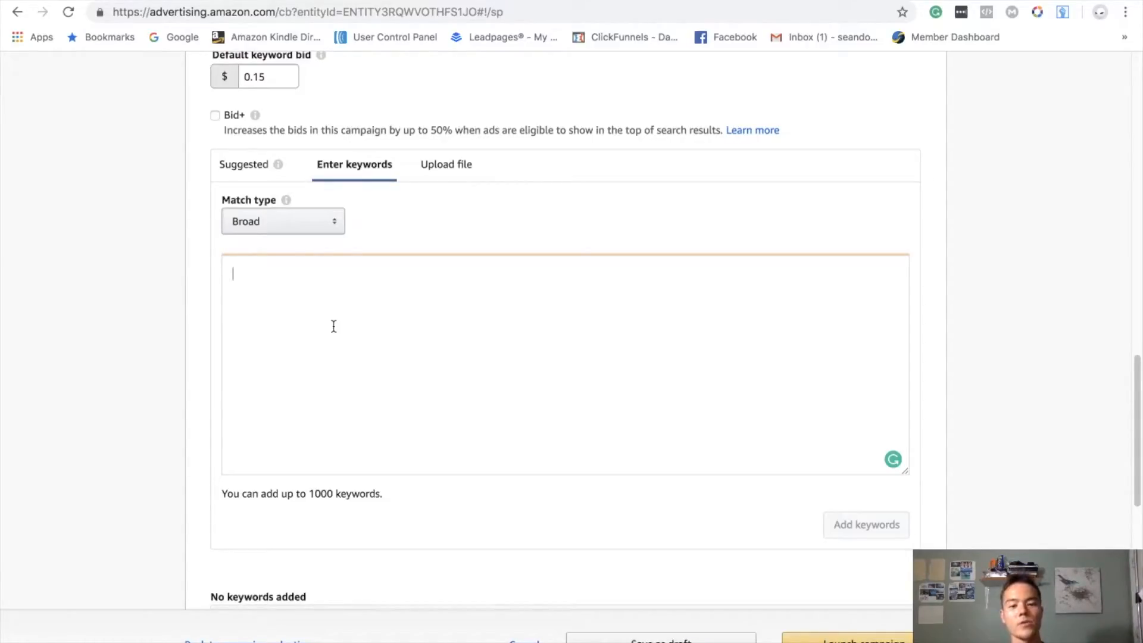
- Draft "ketogenic diet for beginners" as a broad-match keyword, and clear it from the keyword entry again
text(ketogenic di)
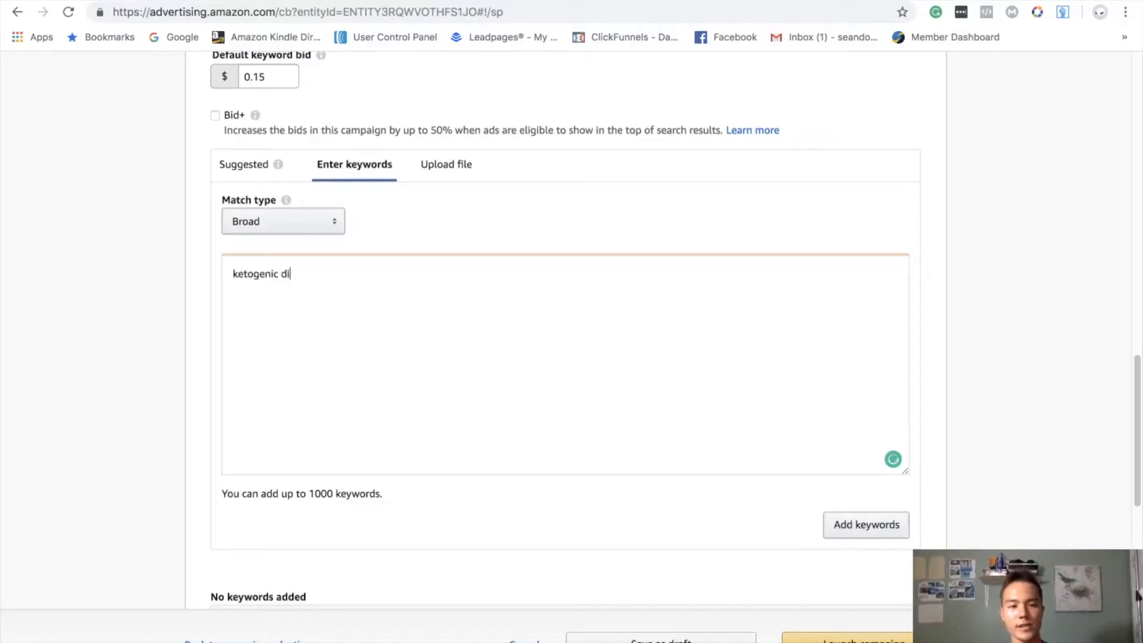
text(et for beginners)
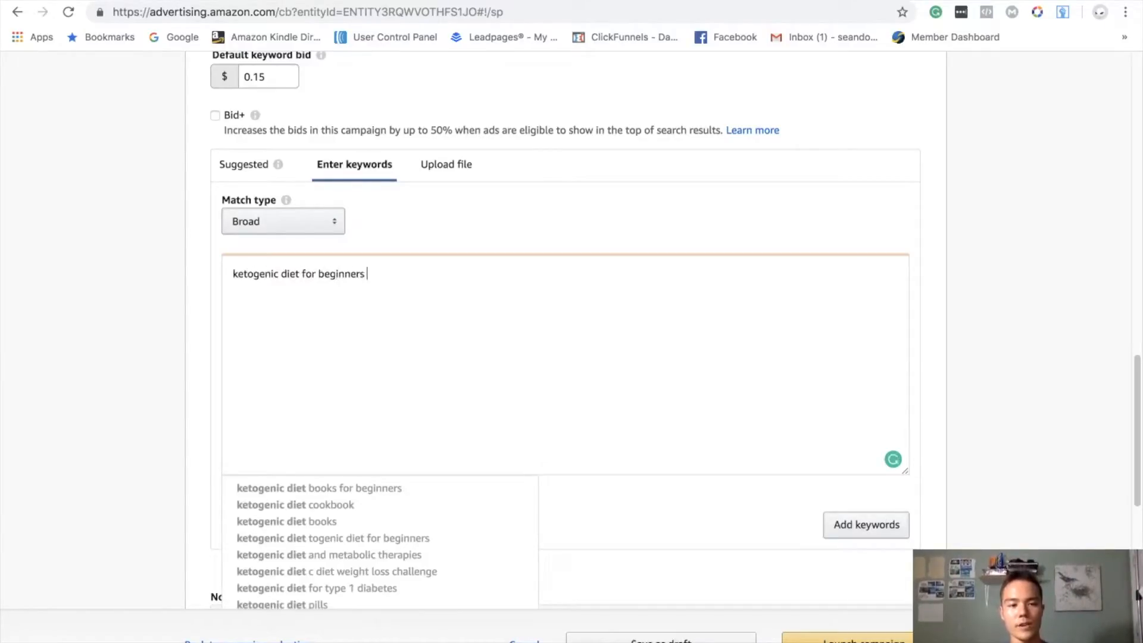
key(Return)
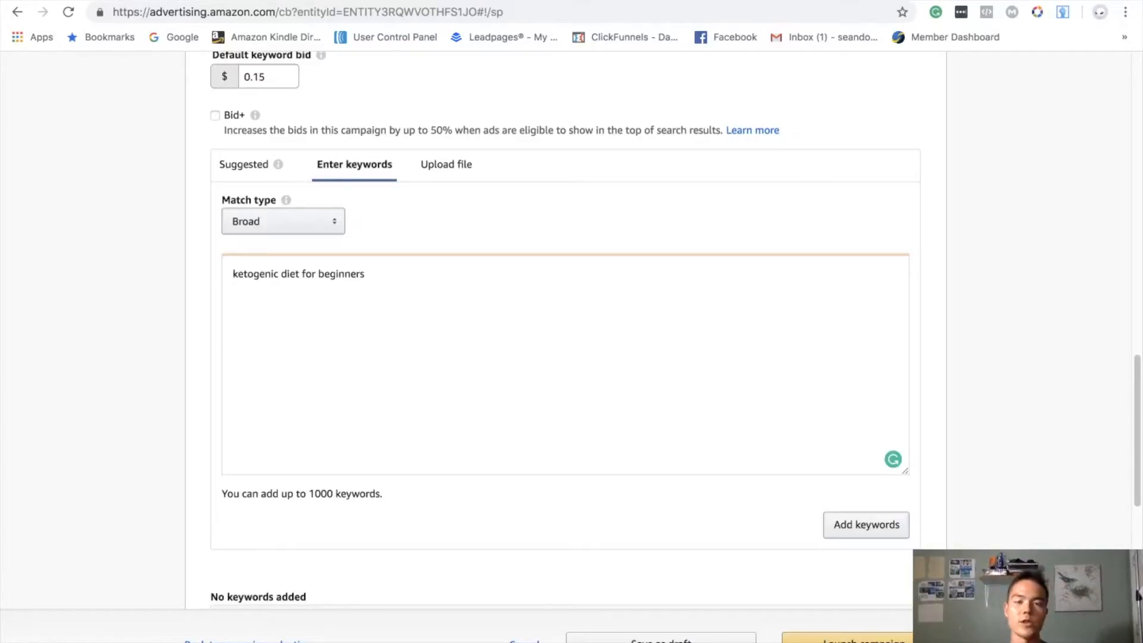
key(BackSpace)
key(BackSpace)
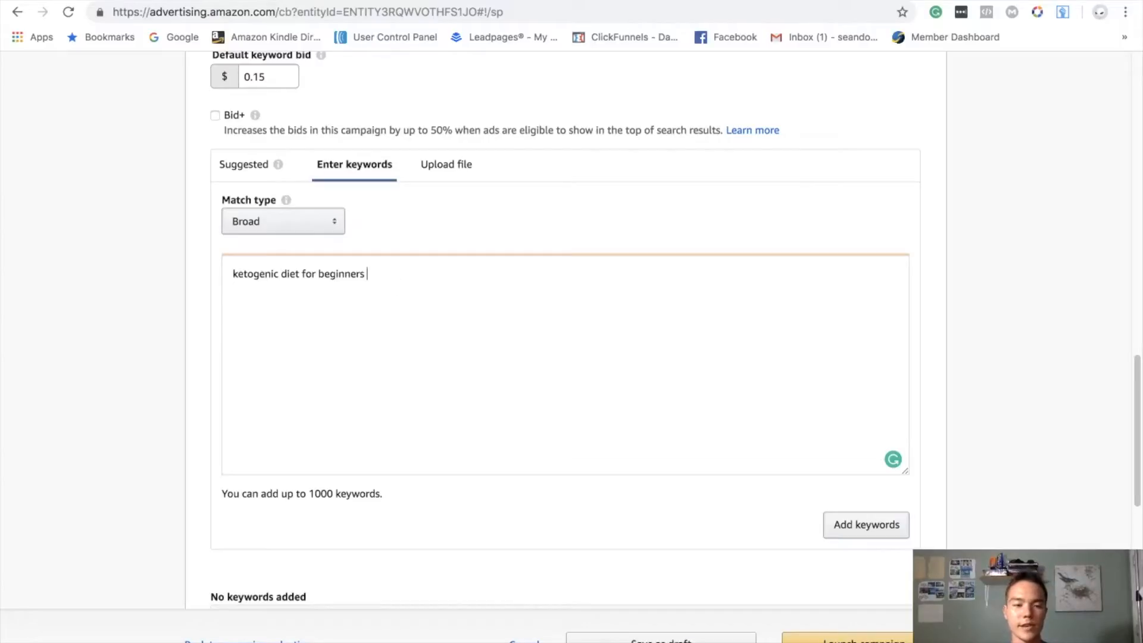
key(BackSpace)
key(BackSpace)
key(BackSpace)
key(BackSpace)
key(BackSpace)
key(BackSpace)
key(BackSpace)
key(BackSpace)
key(BackSpace)
key(BackSpace)
key(BackSpace)
key(BackSpace)
key(BackSpace)
key(BackSpace)
key(BackSpace)
key(BackSpace)
key(BackSpace)
key(BackSpace)
key(BackSpace)
key(BackSpace)
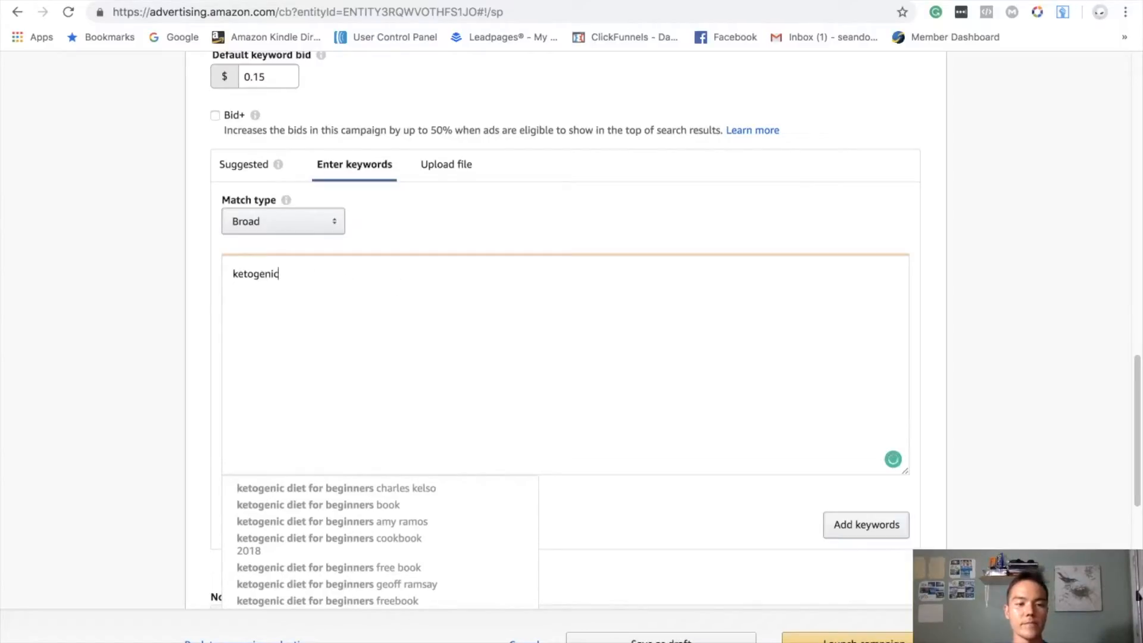
key(BackSpace)
key(BackSpace)
key(BackSpace)
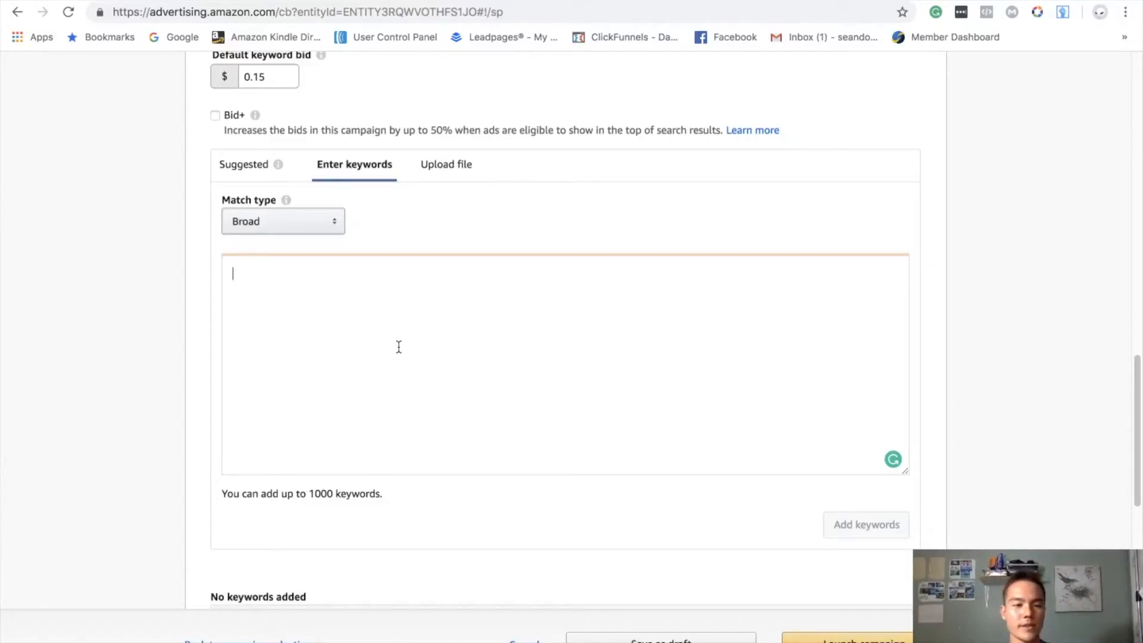
scroll(399, 347, down, 2)
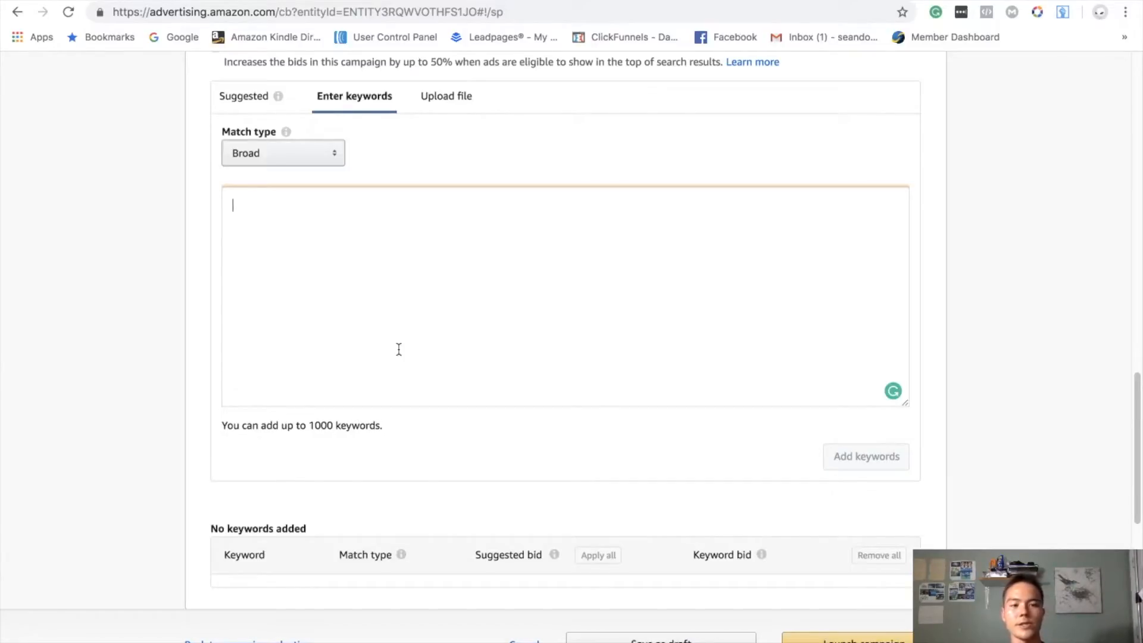
drag(413, 437, 274, 350)
click(306, 235)
scroll(311, 230, up, 3)
scroll(312, 238, down, 2)
scroll(320, 398, up, 3)
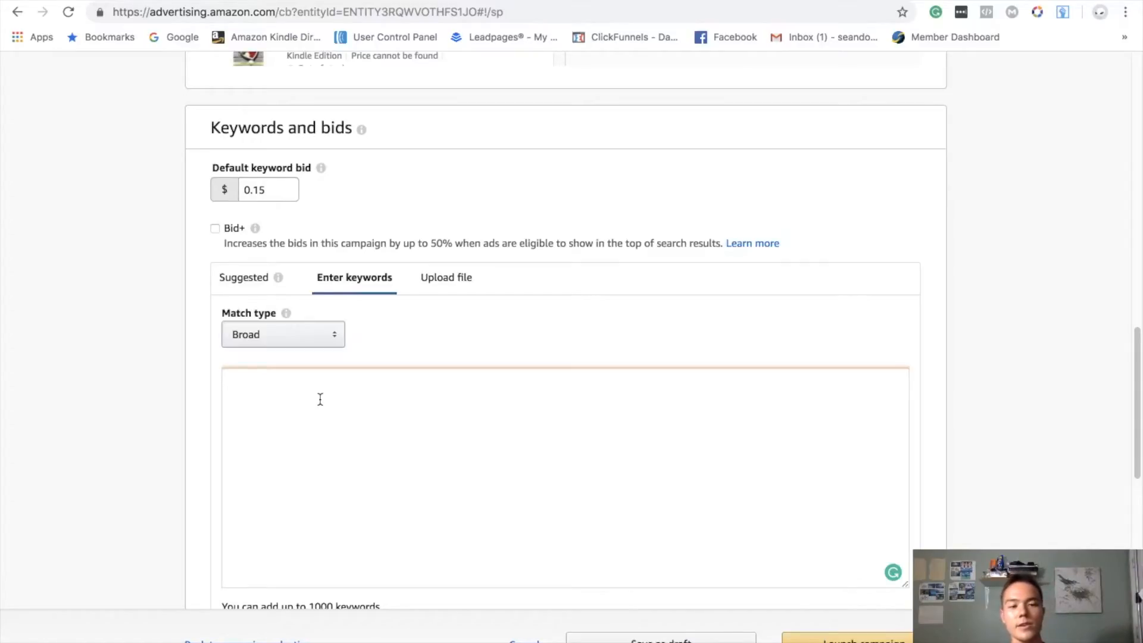
text(ekee)
key(BackSpace)
key(BackSpace)
key(BackSpace)
key(BackSpace)
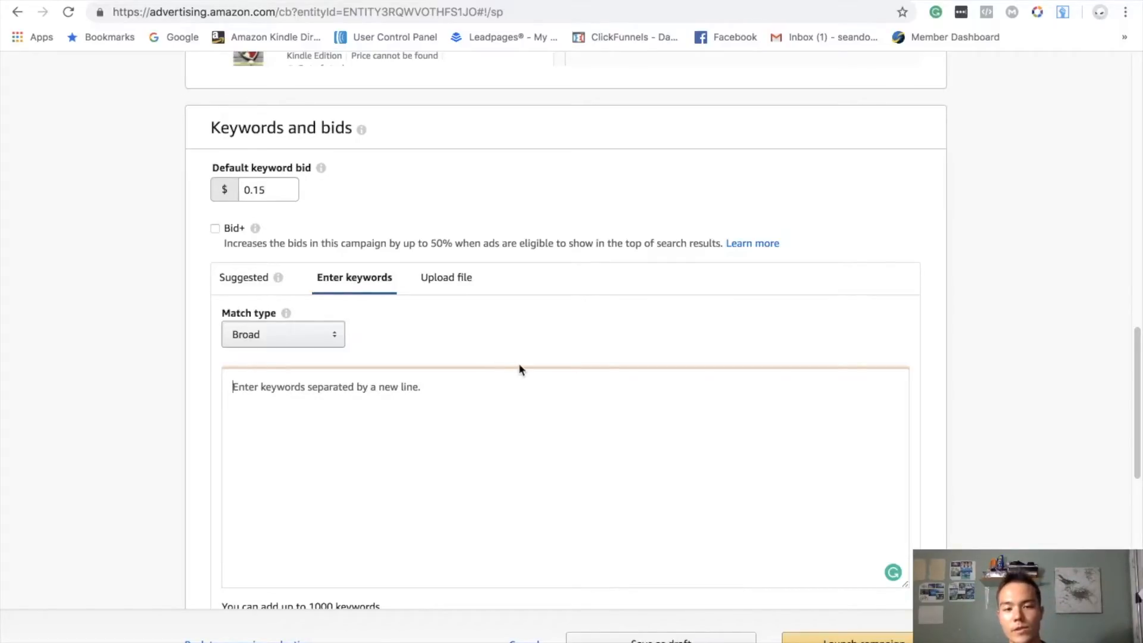
scroll(479, 410, down, 3)
scroll(476, 420, up, 3)
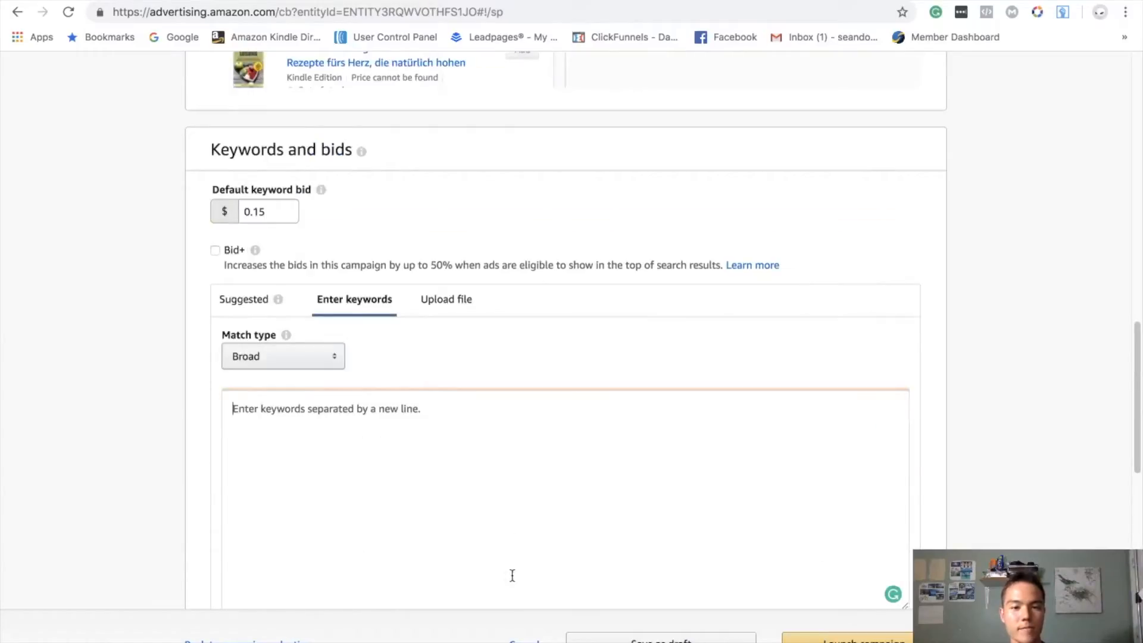
- Switch to KDP Rocket and run an AMS Keyword Search for "ketogenic diet"
mouse_move(608, 632)
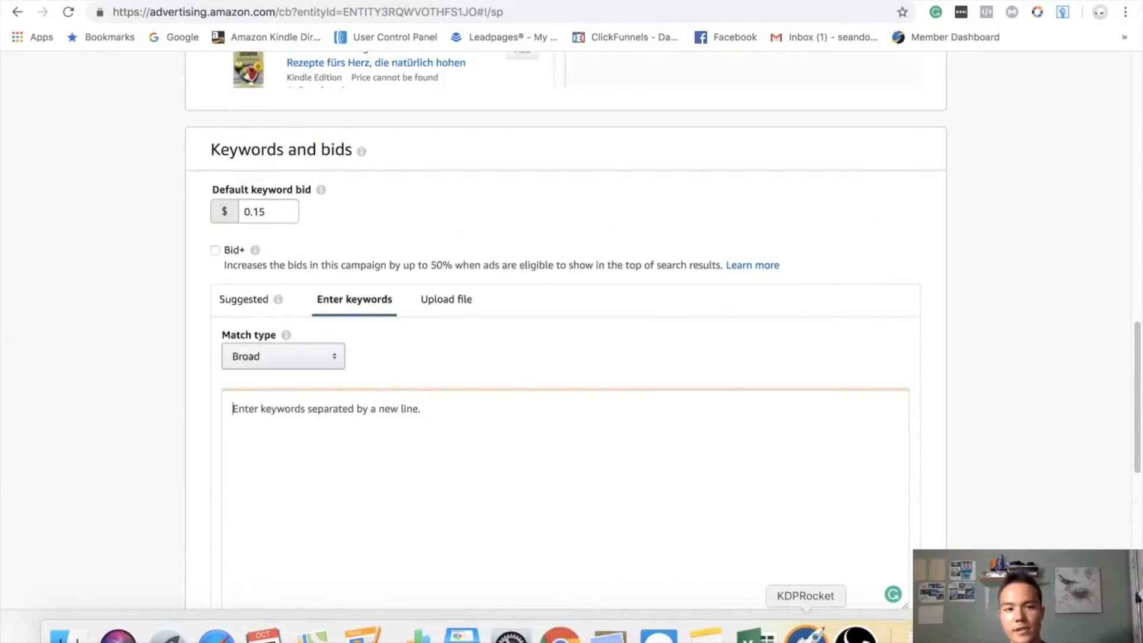
click(805, 634)
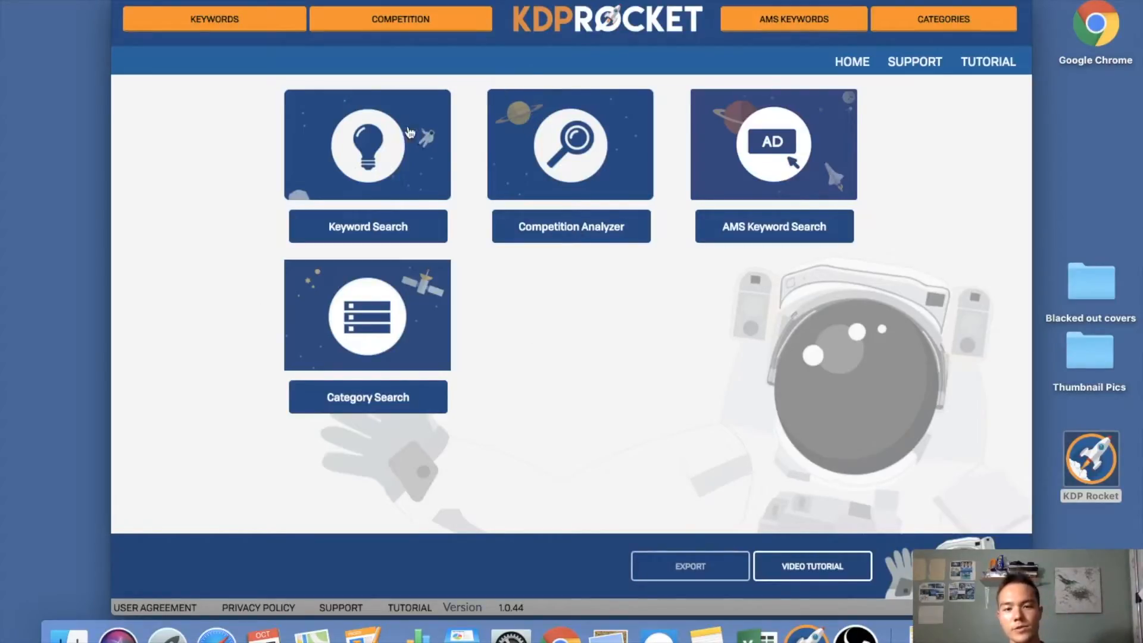
click(772, 241)
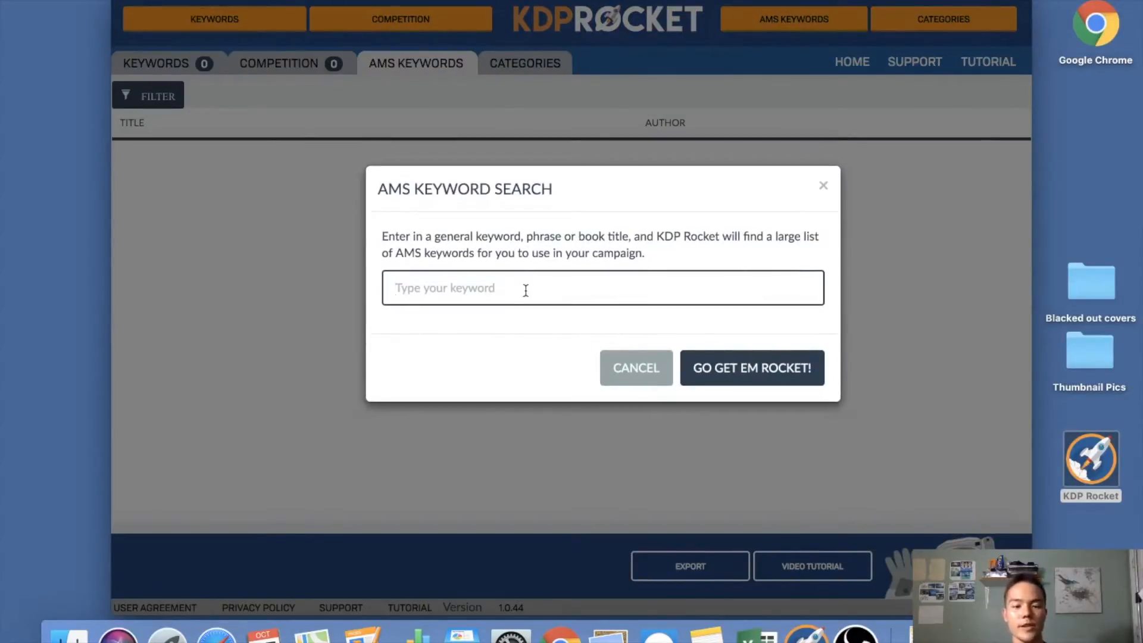
text(ketogeni)
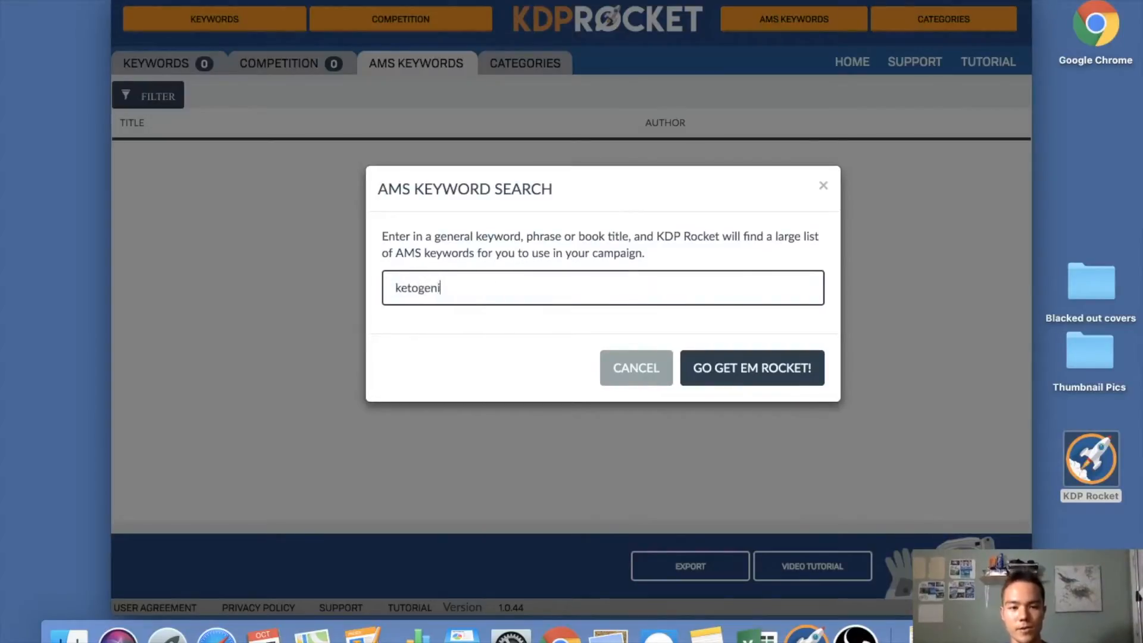
text(c diet)
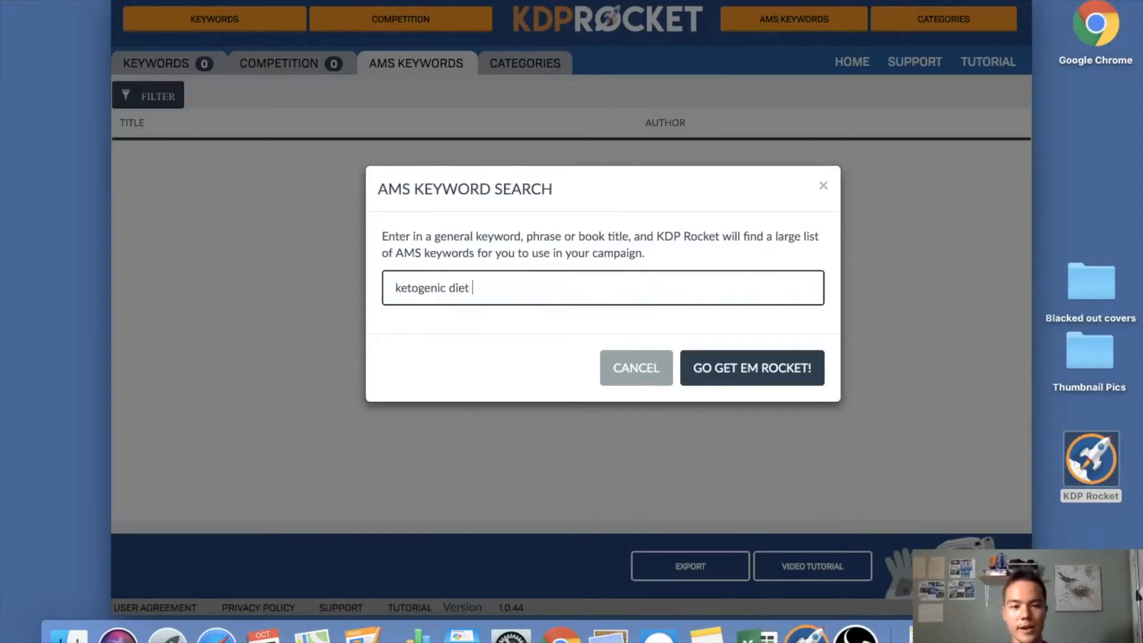
key(Return)
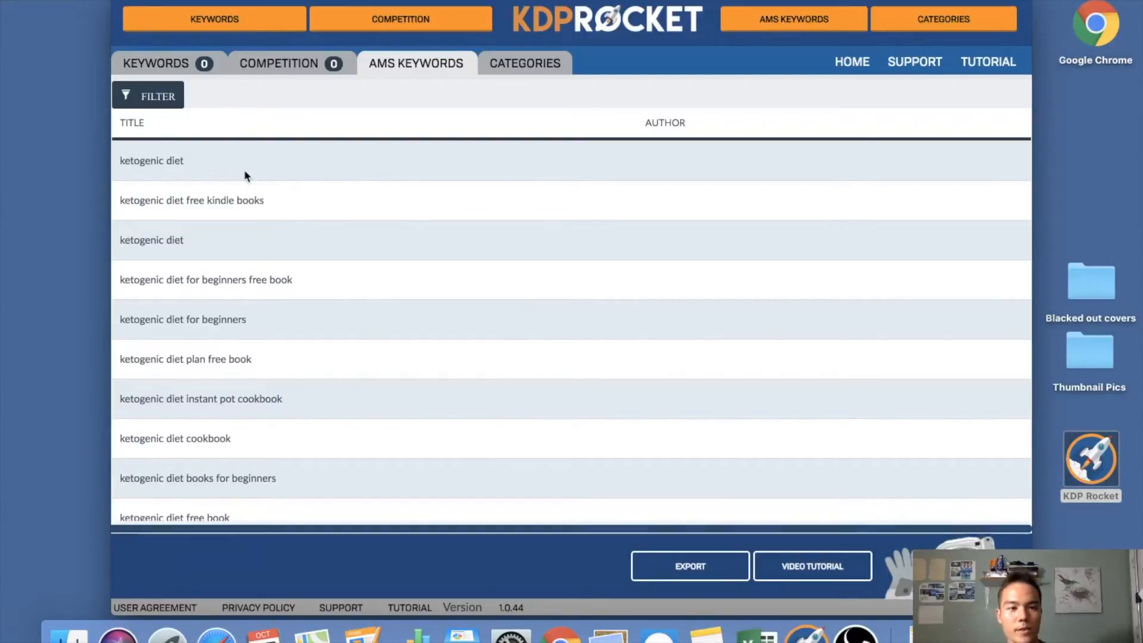
- Review the suggested AMS keywords, book titles and authors through the whole list, and check the export option without saving
scroll(235, 173, down, 1)
scroll(230, 191, down, 15)
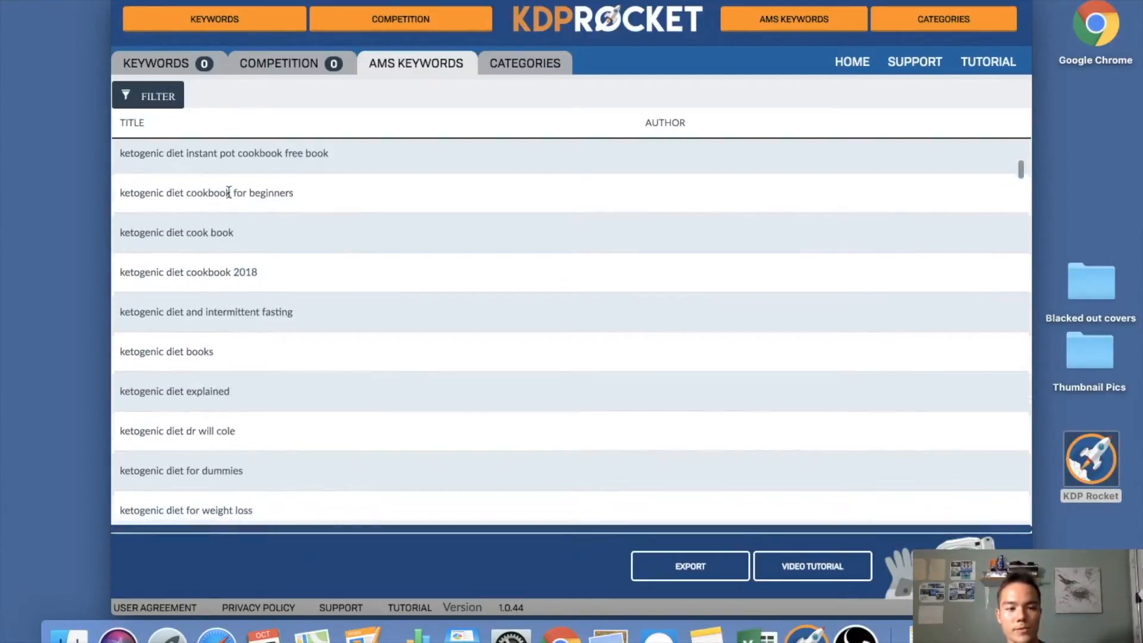
scroll(230, 196, down, 10)
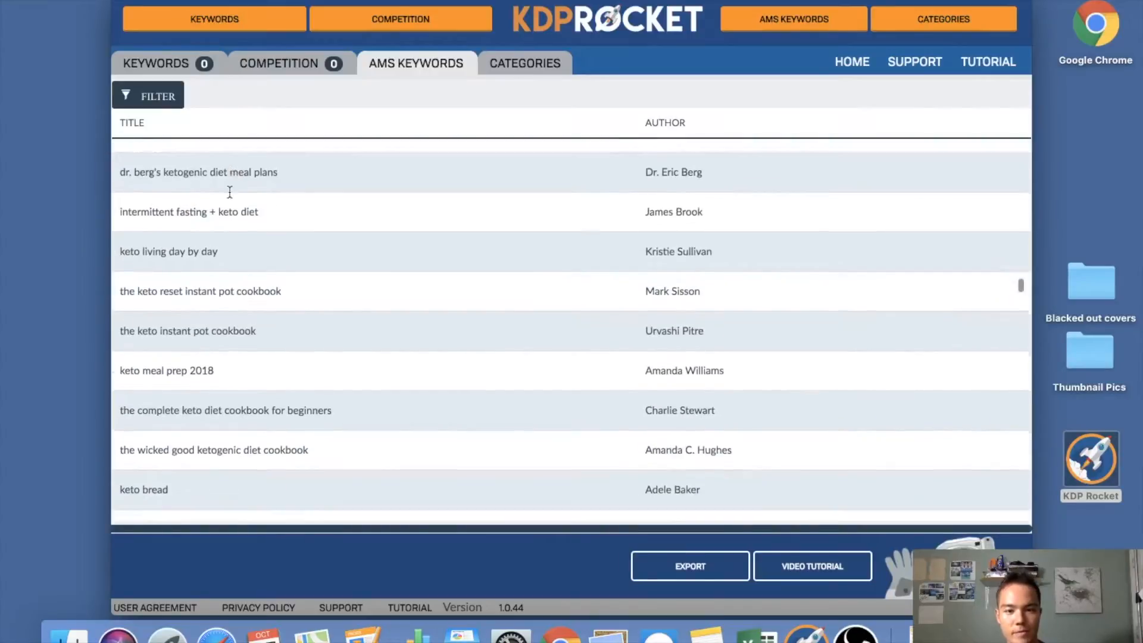
scroll(539, 327, down, 15)
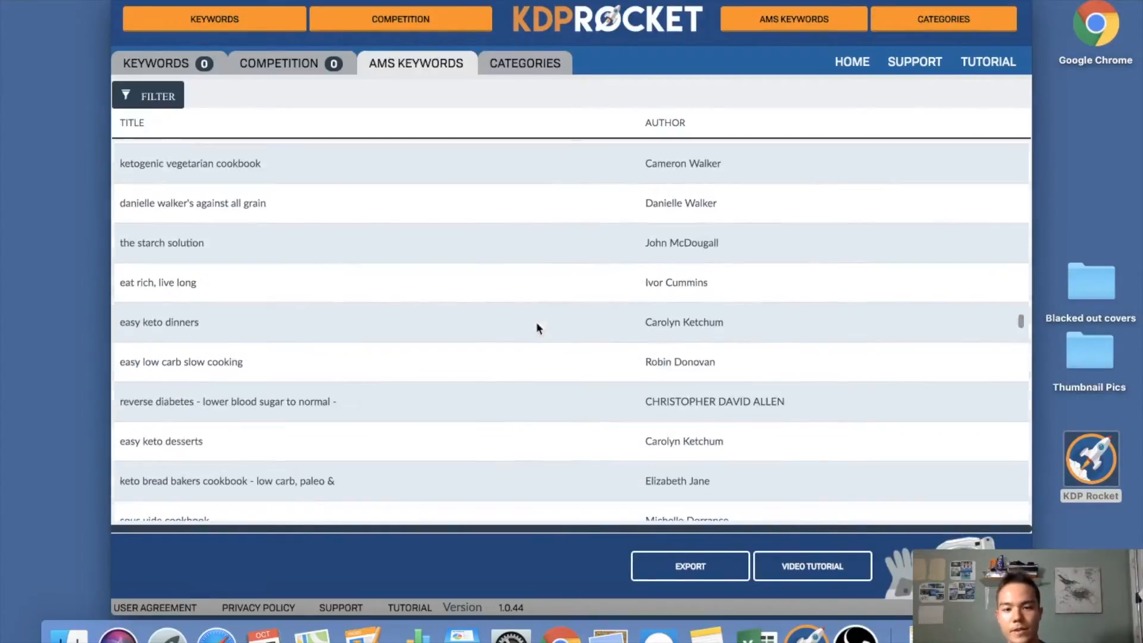
scroll(528, 313, down, 15)
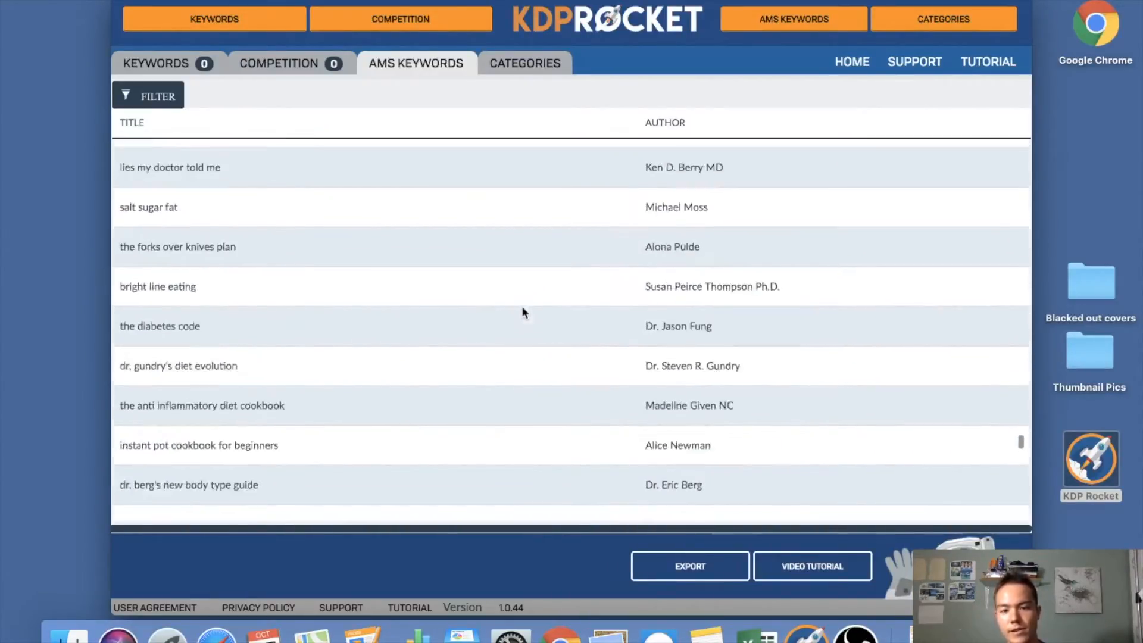
scroll(515, 305, down, 15)
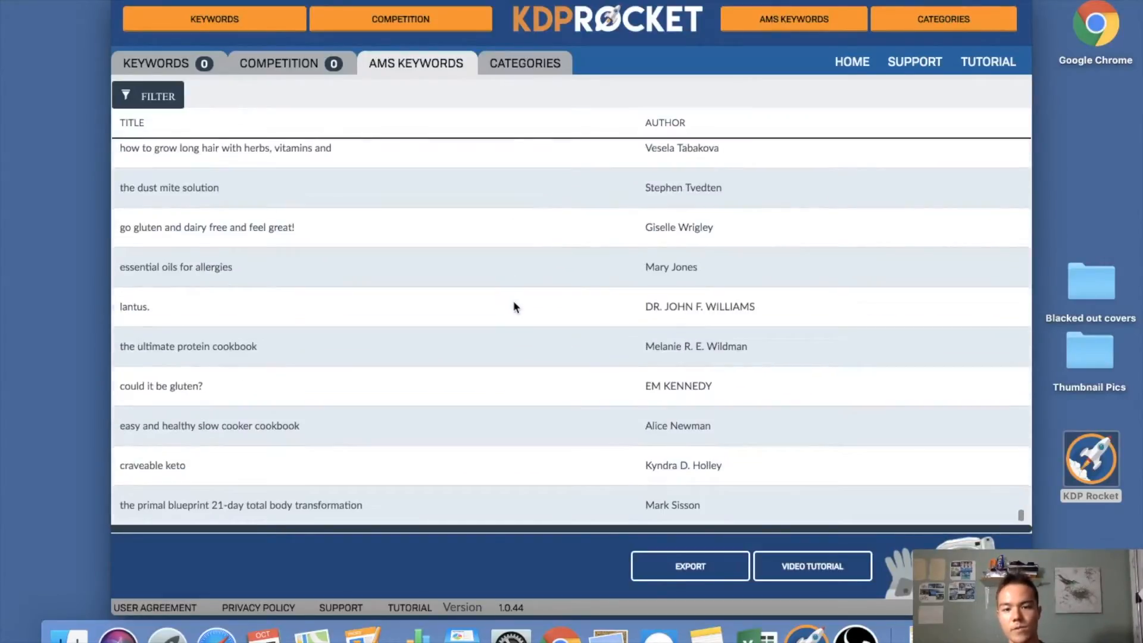
click(682, 577)
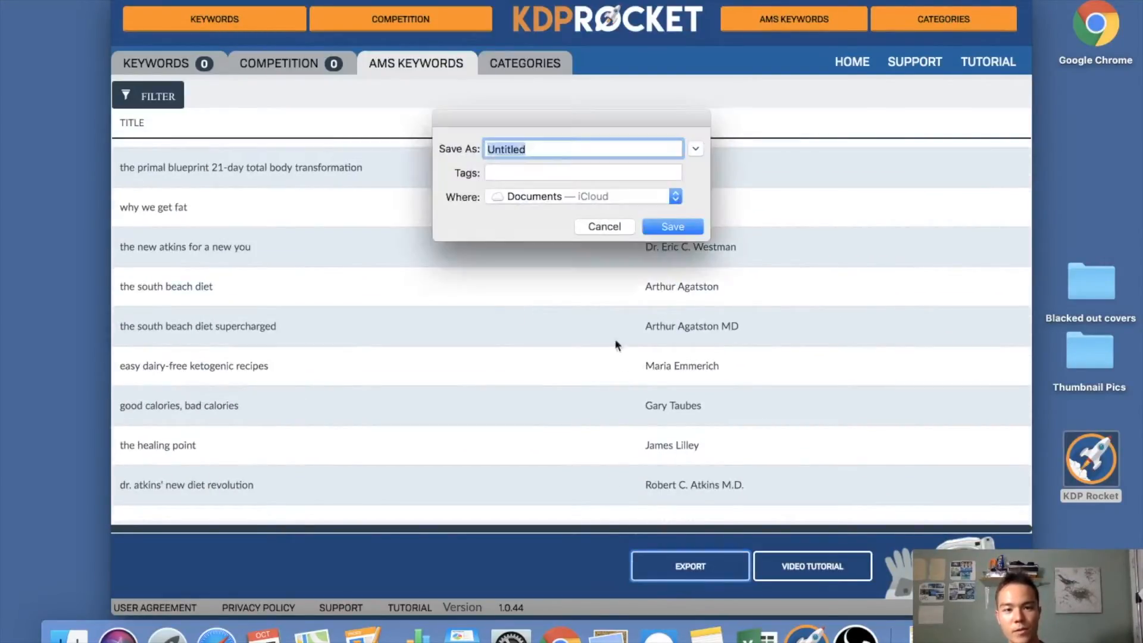
click(601, 226)
scroll(553, 388, down, 10)
scroll(552, 385, up, 15)
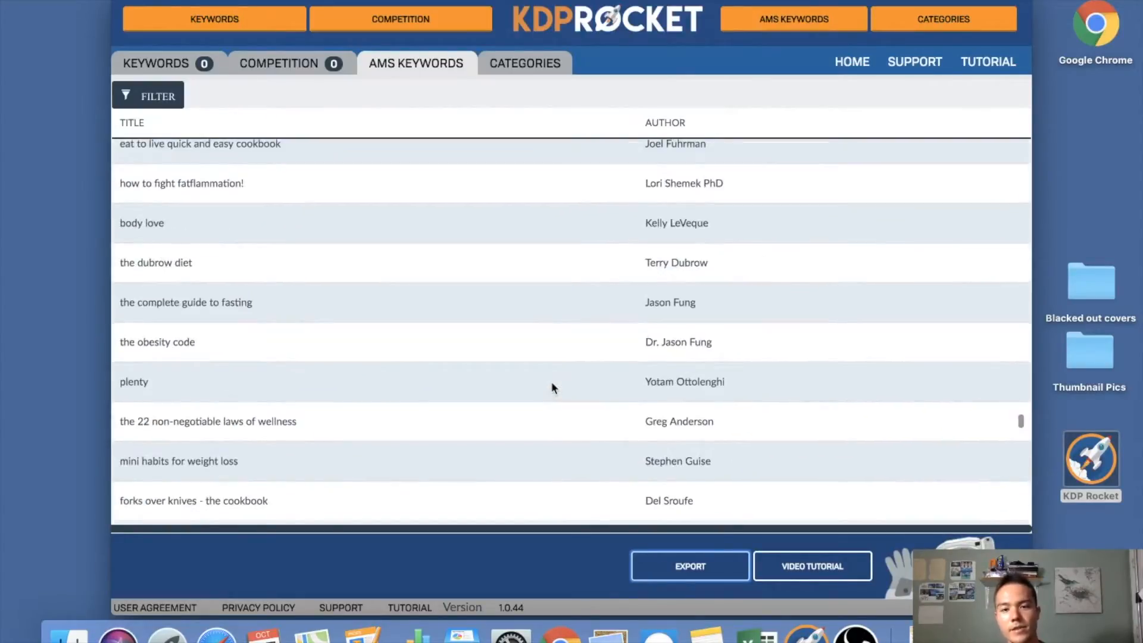
scroll(560, 377, up, 20)
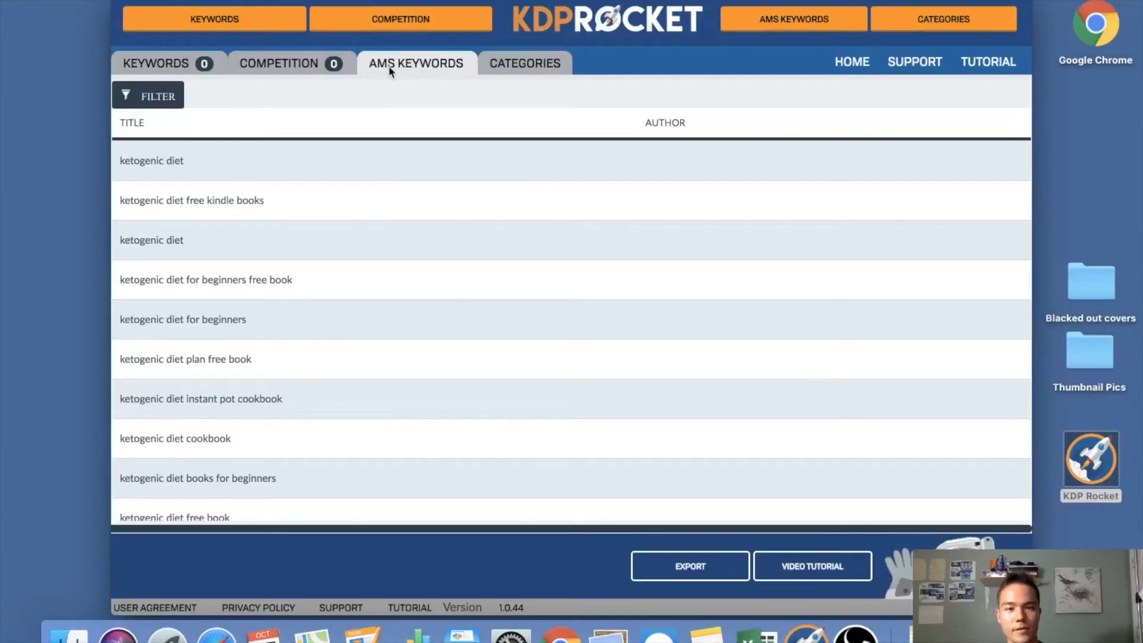
- Run an AMS Keyword Search for "low carb" and look through the suggested keywords
click(794, 18)
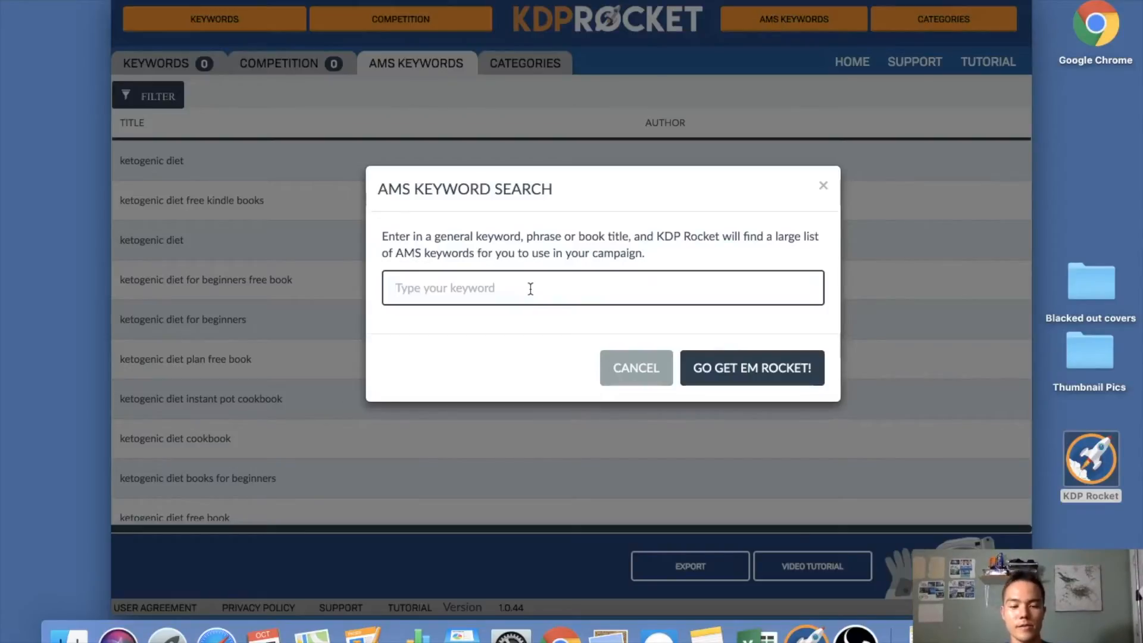
text(hg)
key(BackSpace)
key(BackSpace)
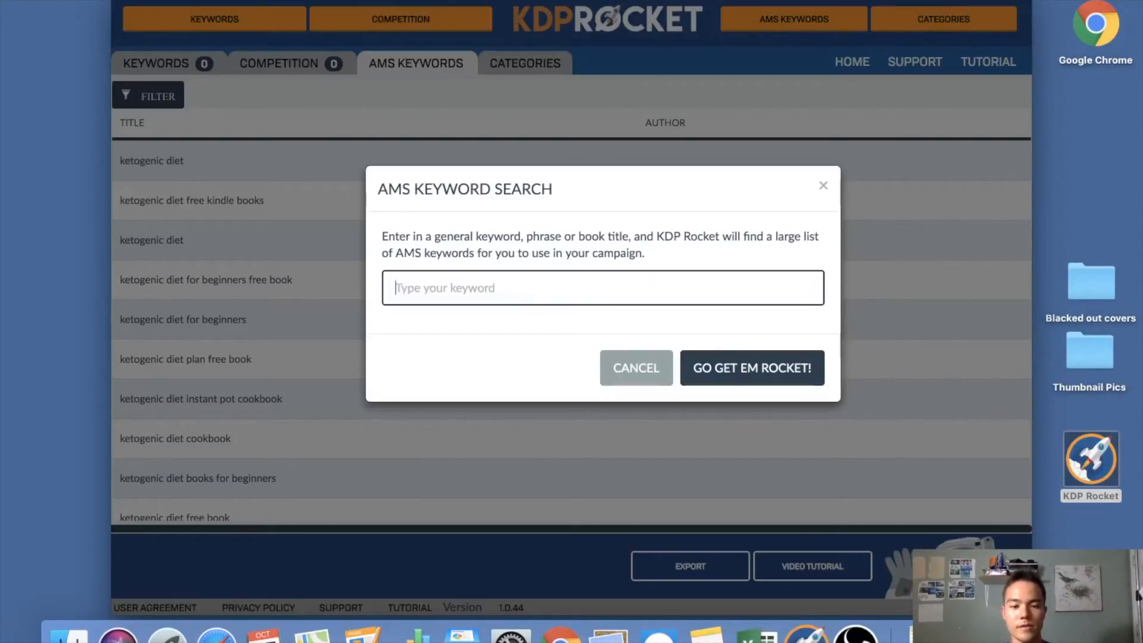
text(low carb)
key(Return)
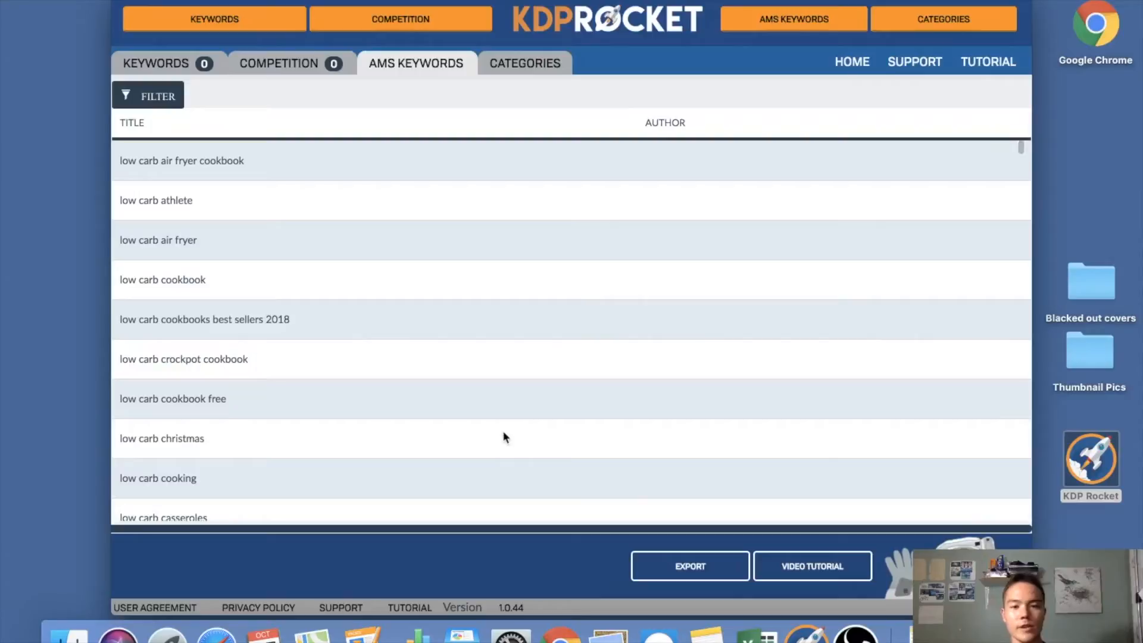
scroll(502, 430, down, 10)
scroll(503, 431, down, 15)
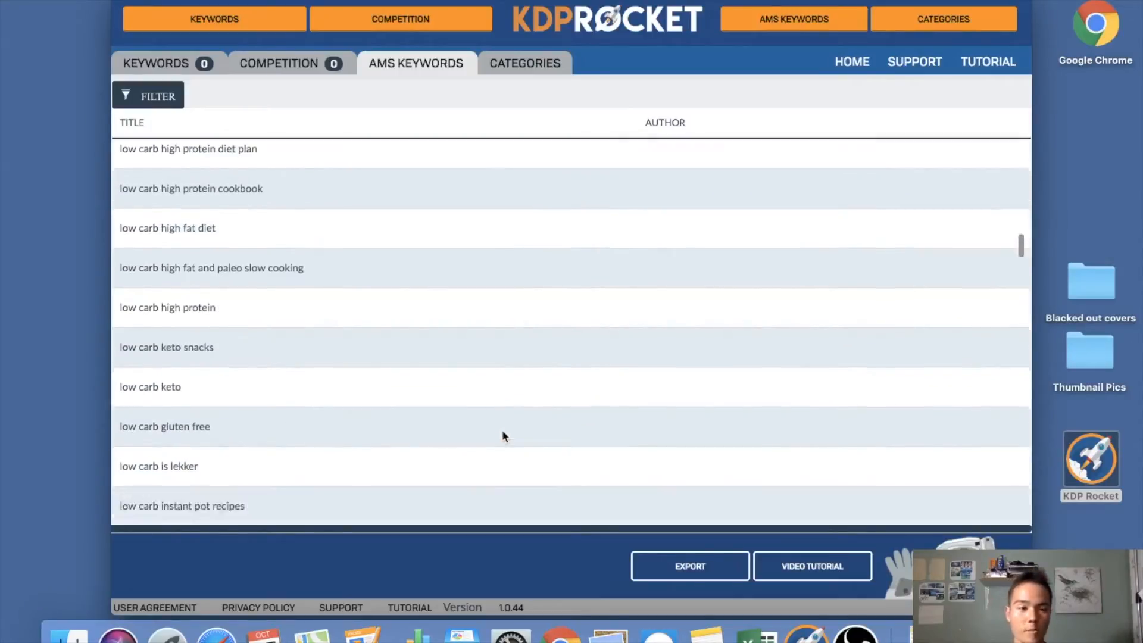
scroll(502, 432, up, 20)
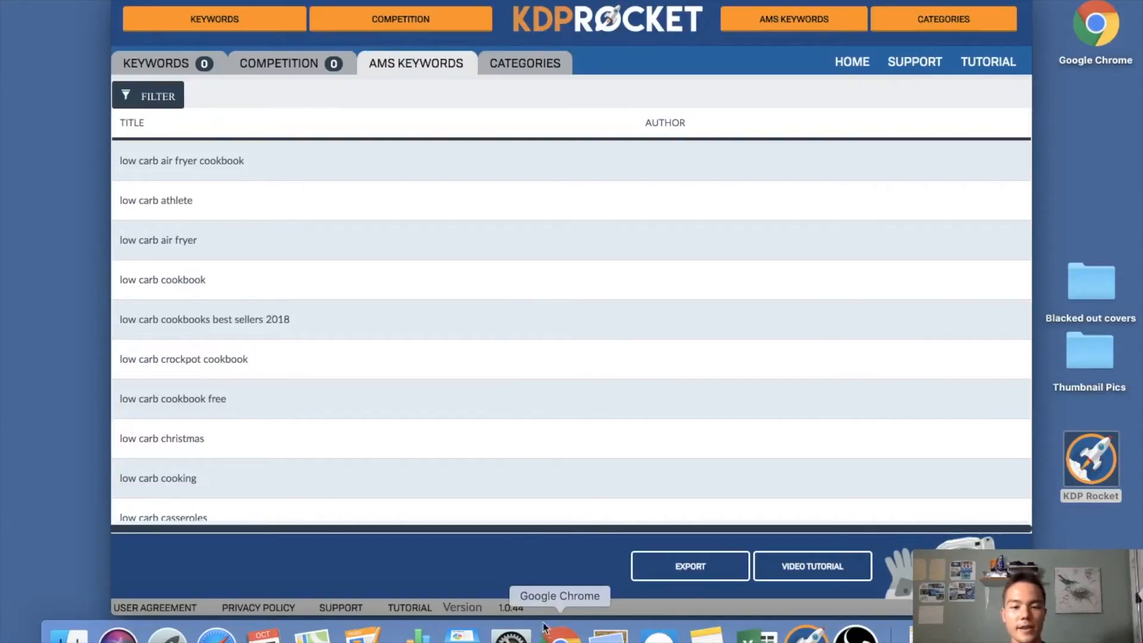
- Switch to the Amazon Advertising campaign in Chrome and examine the optional negative keywords section, including the explanation of its match types
click(559, 635)
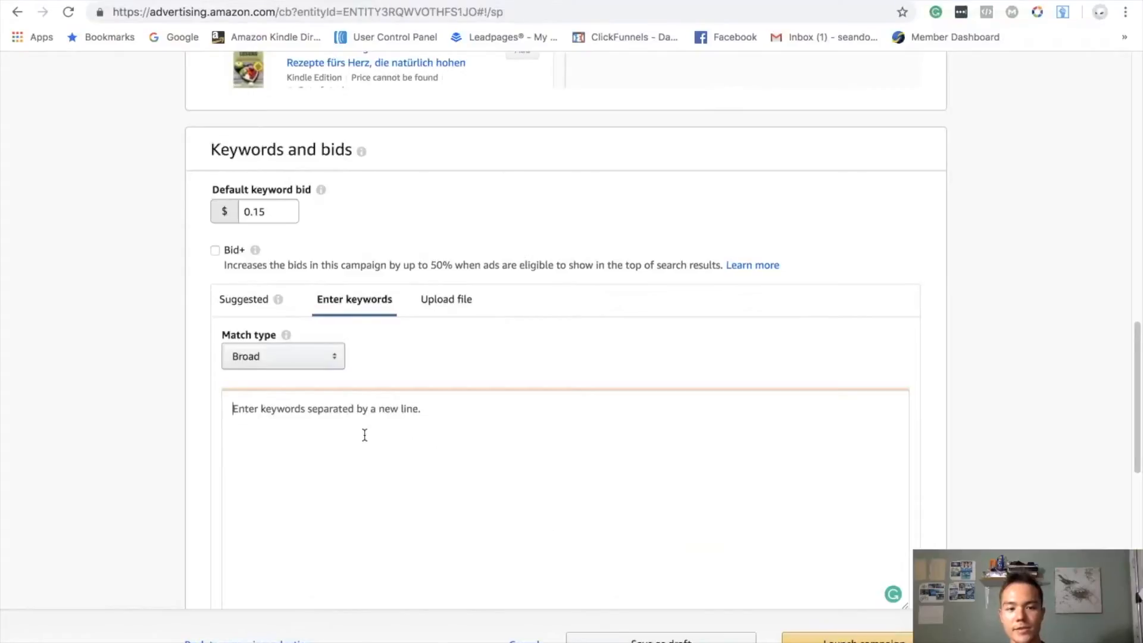
scroll(375, 476, down, 4)
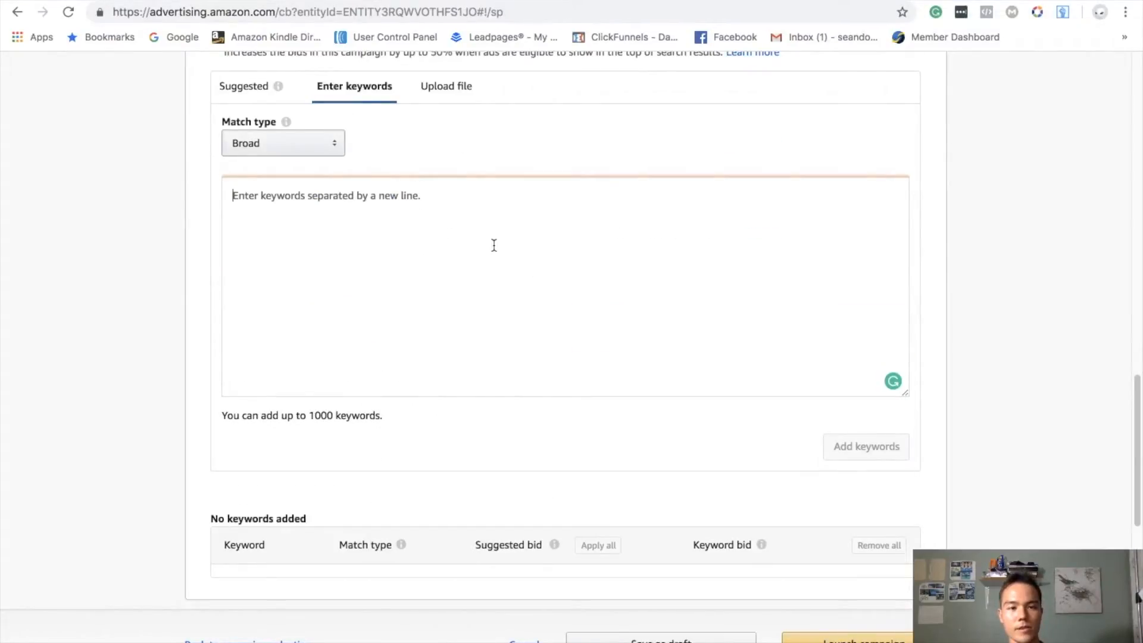
scroll(494, 357, down, 2)
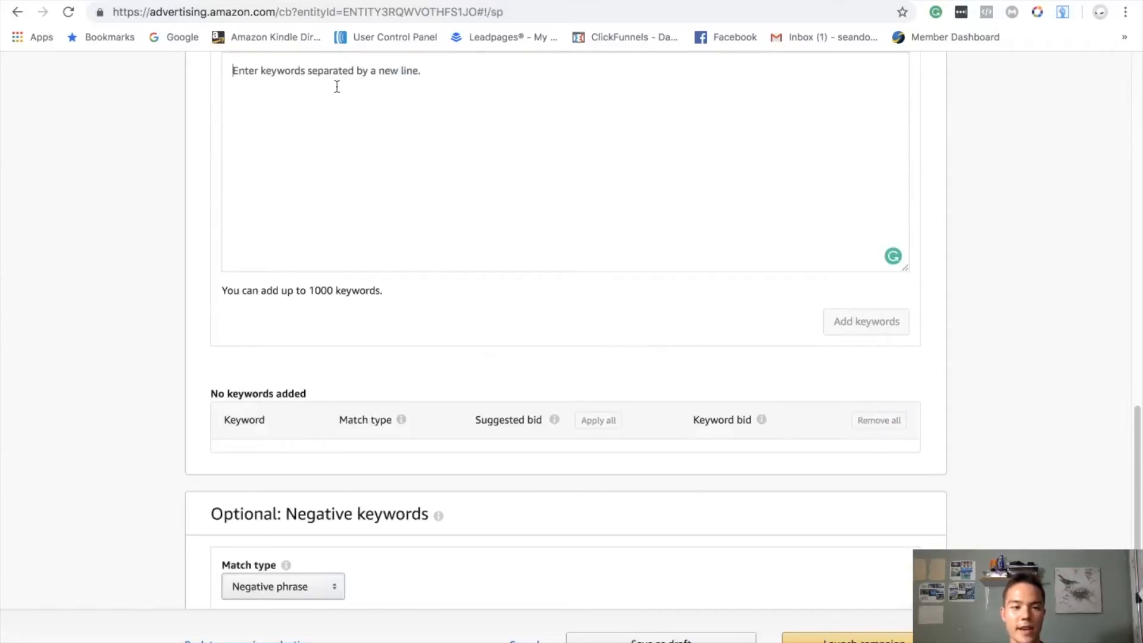
scroll(551, 260, down, 7)
click(284, 258)
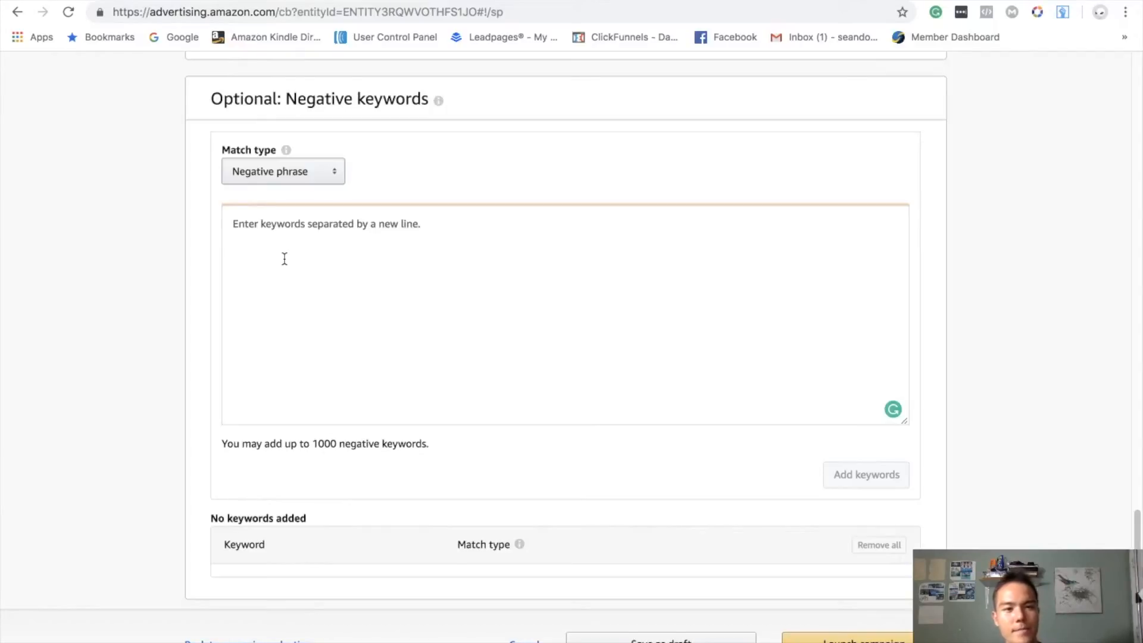
click(286, 151)
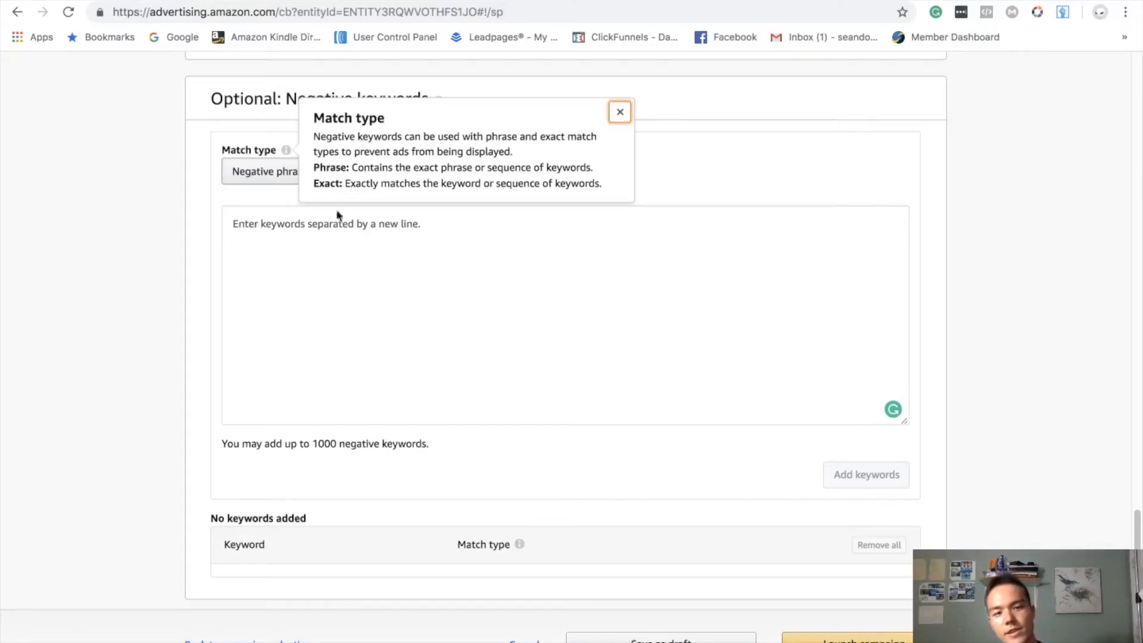
click(619, 112)
click(350, 328)
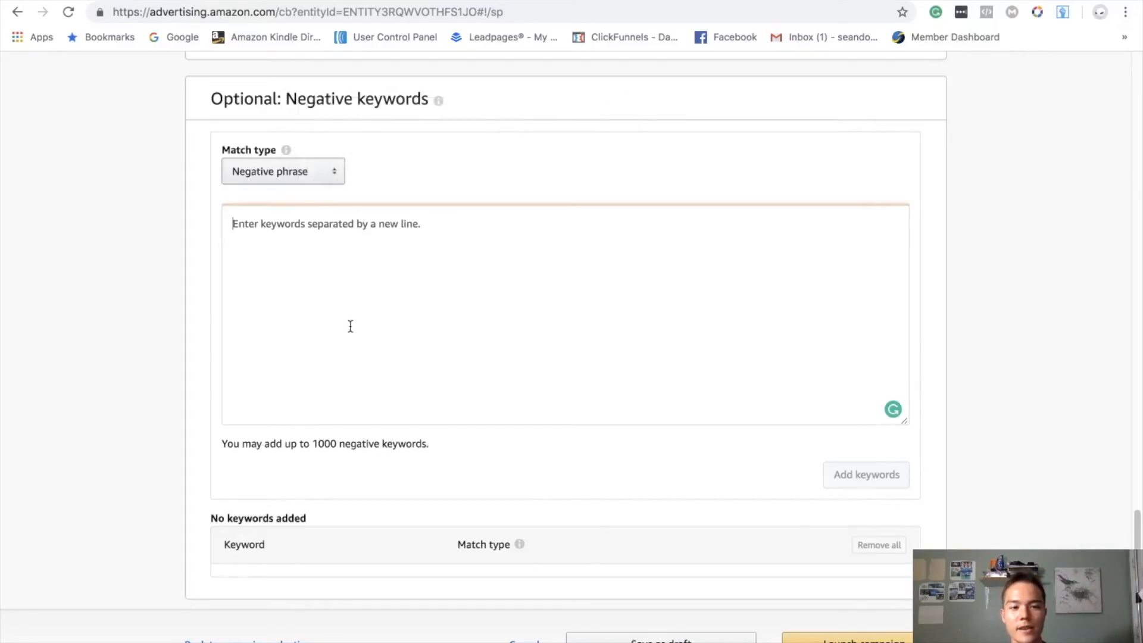
scroll(350, 326, down, 2)
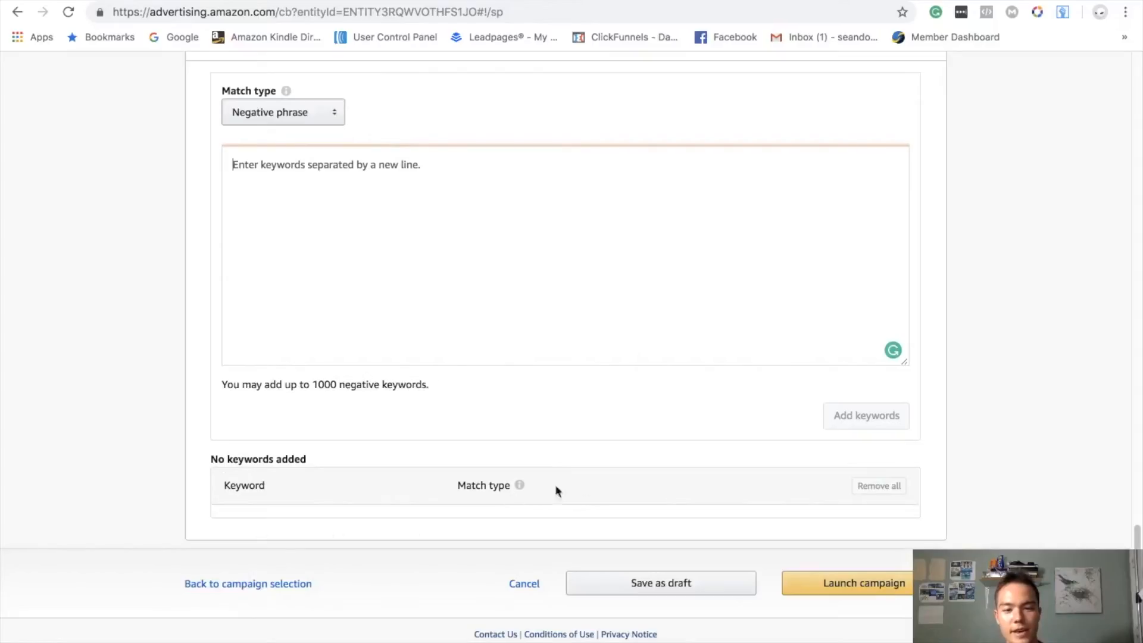
- Return to the campaign's broad-match keyword entry and switch to KDP Rocket
scroll(775, 595, up, 9)
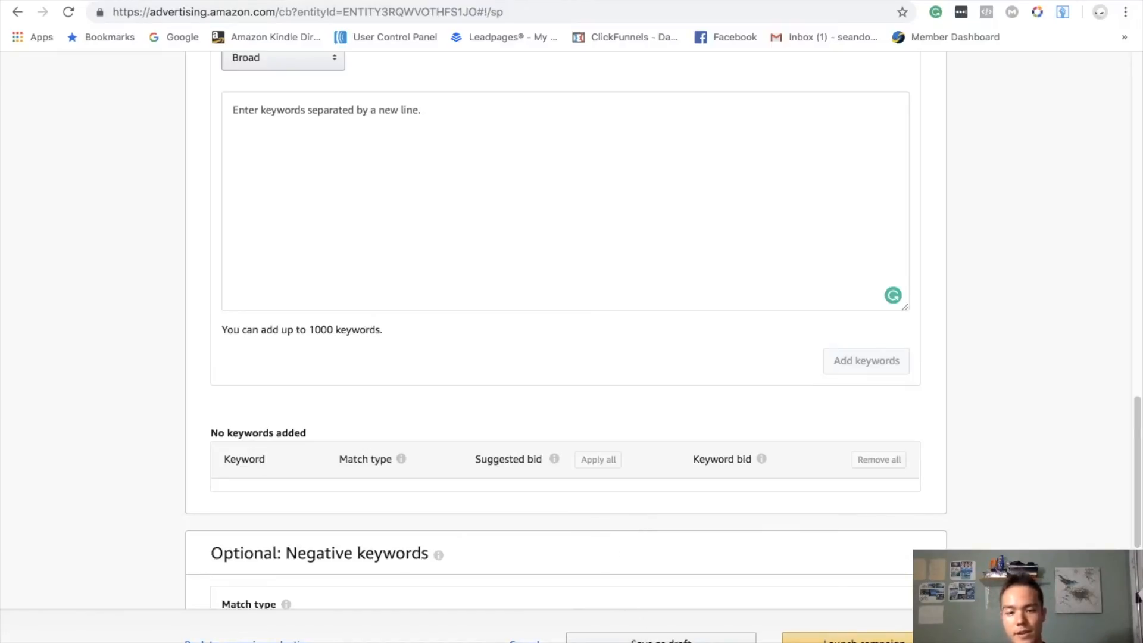
click(806, 634)
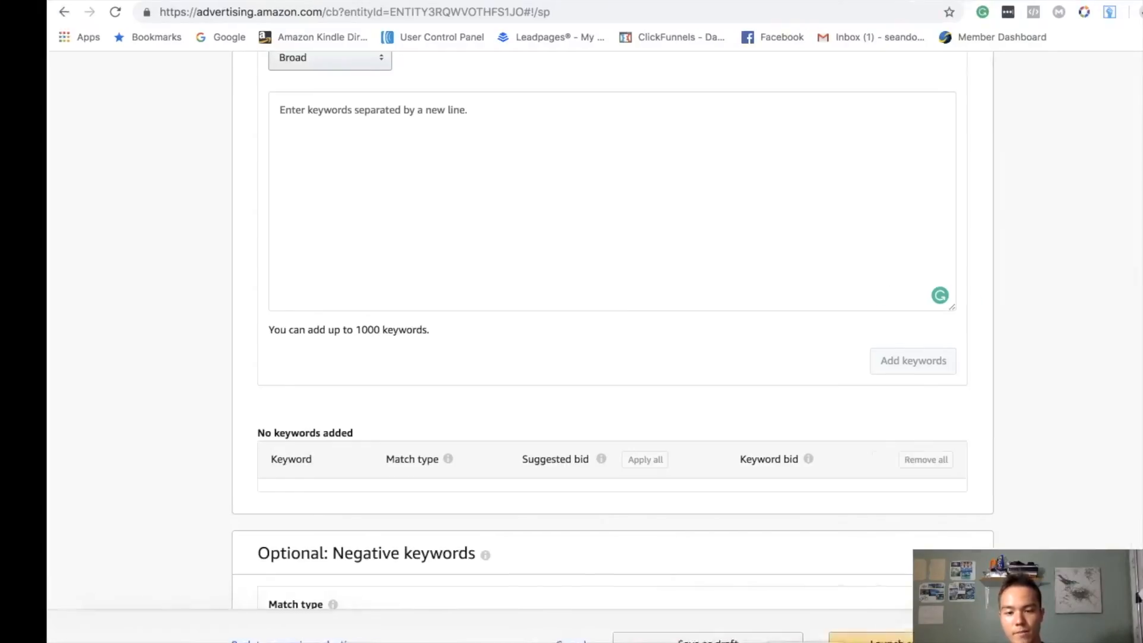